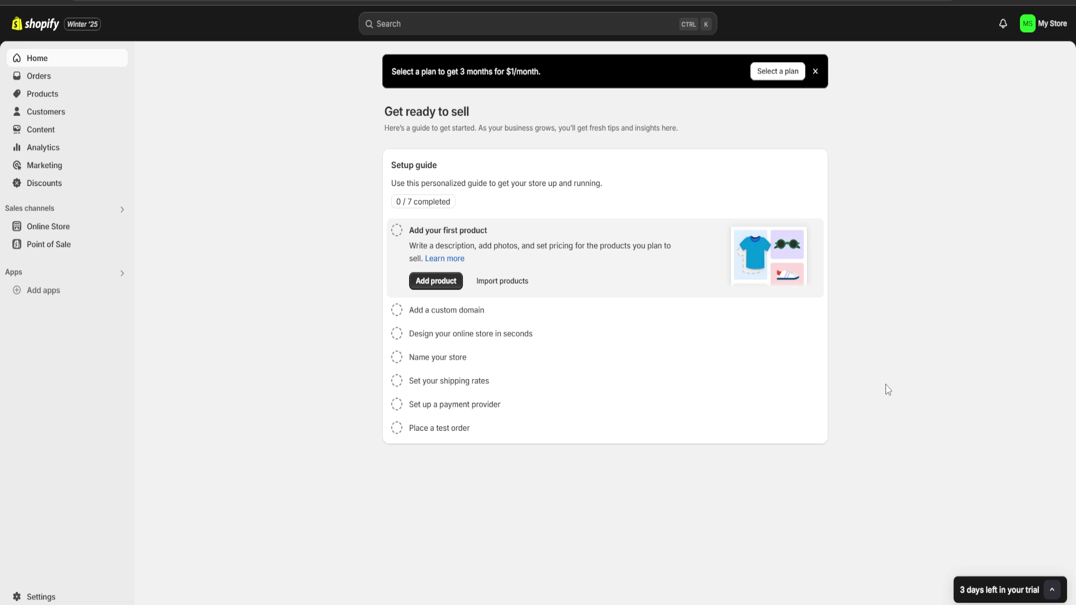
Open the store's Products page, which has no products yet.
left_click(51, 97)
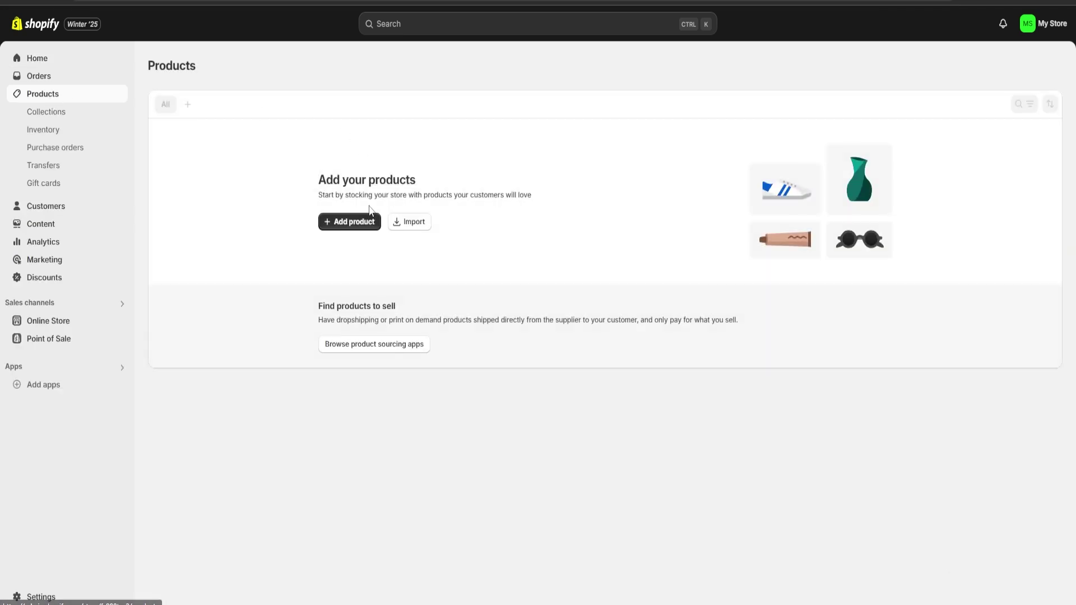
Start a new product titled Beach House.
left_click(339, 224)
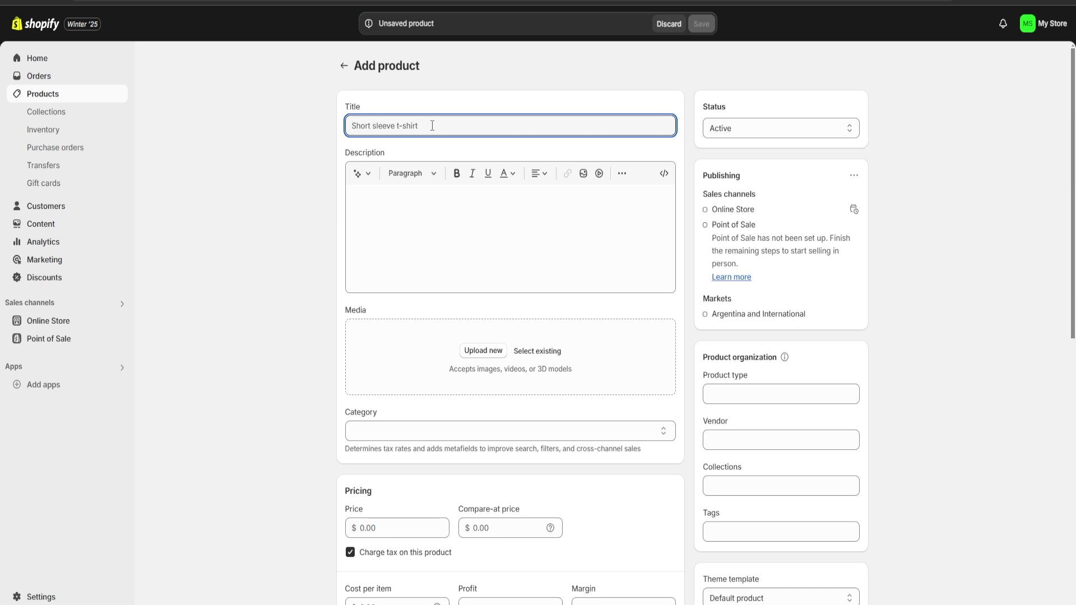
type("Beac")
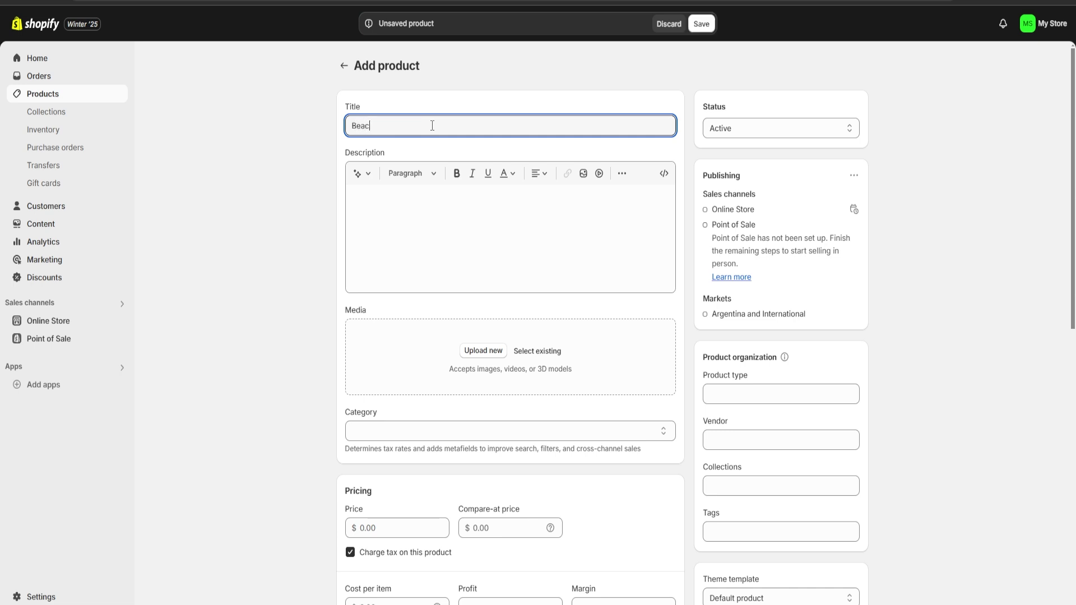
type("h House")
left_click(430, 275)
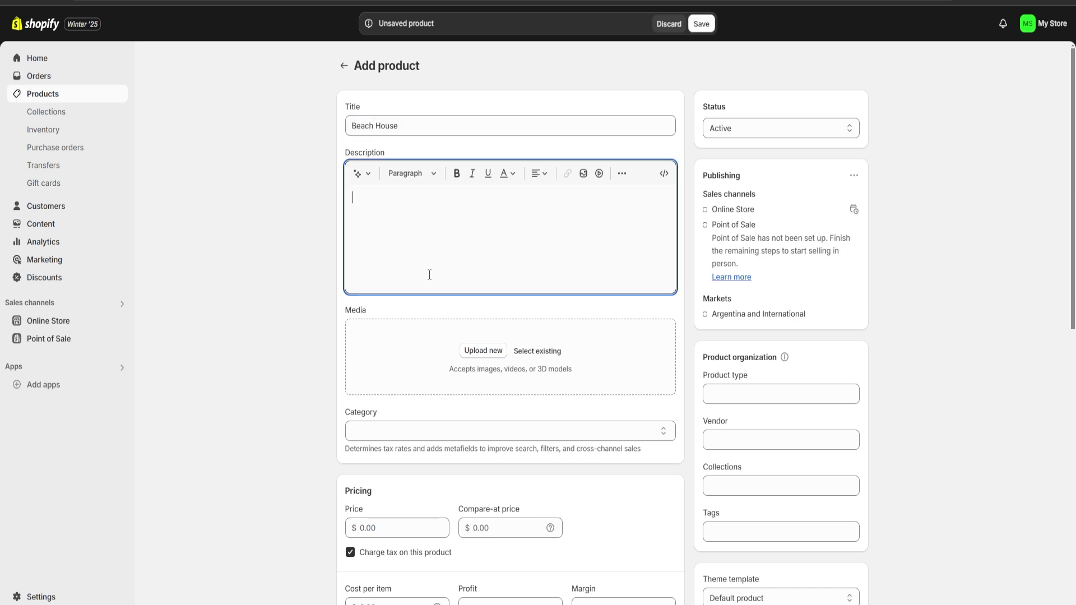
Generate a description from the keywords 'beach house' and keep it as the description.
left_click(360, 173)
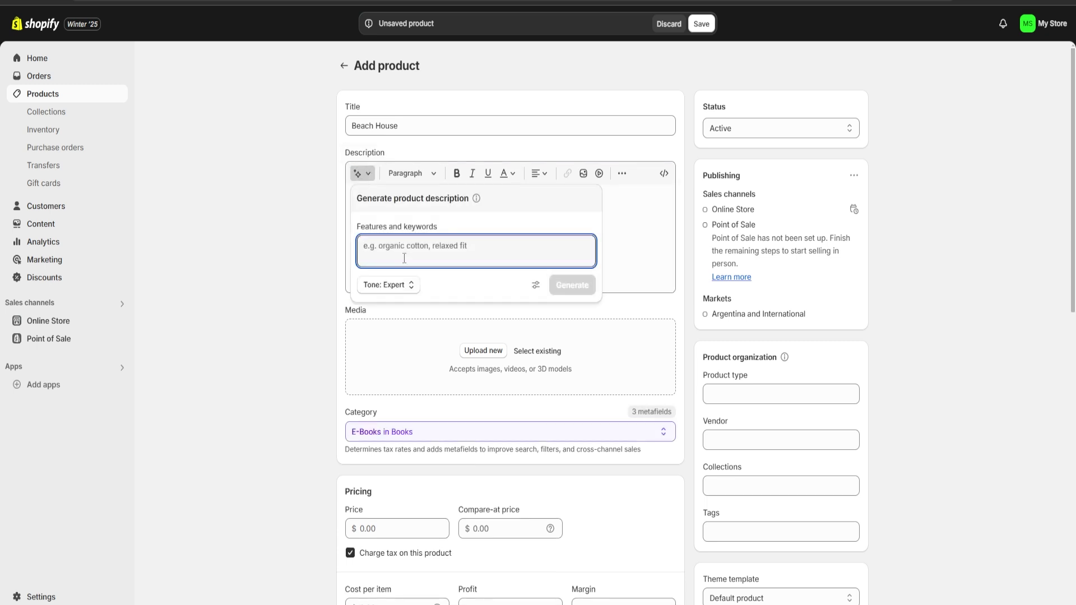
type("h H")
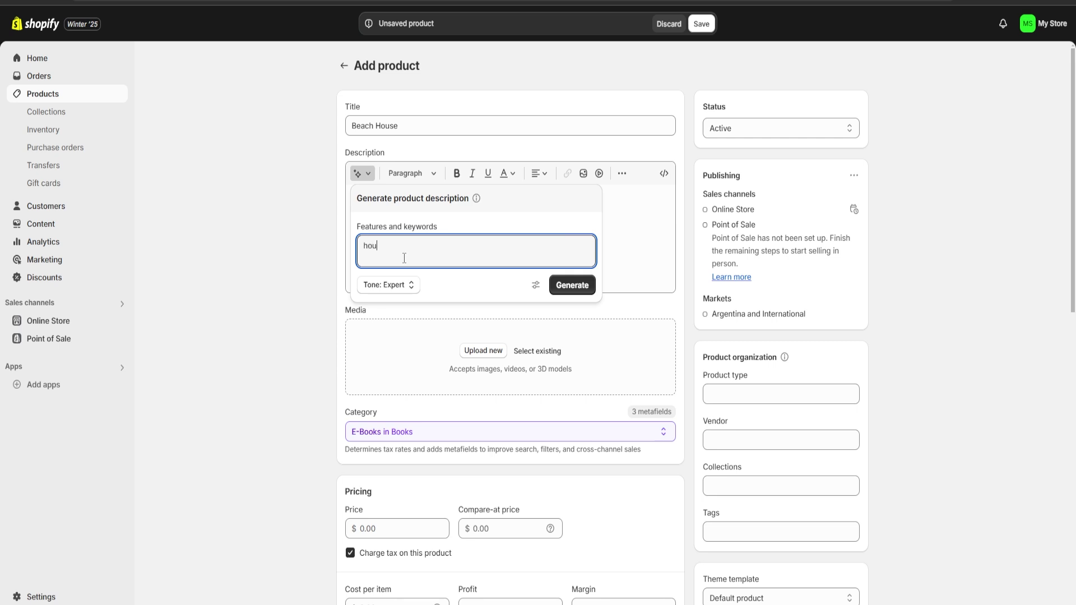
type("ou")
key("BackSpace")
key("BackSpace")
key("BackSpace")
type("b")
left_click(590, 287)
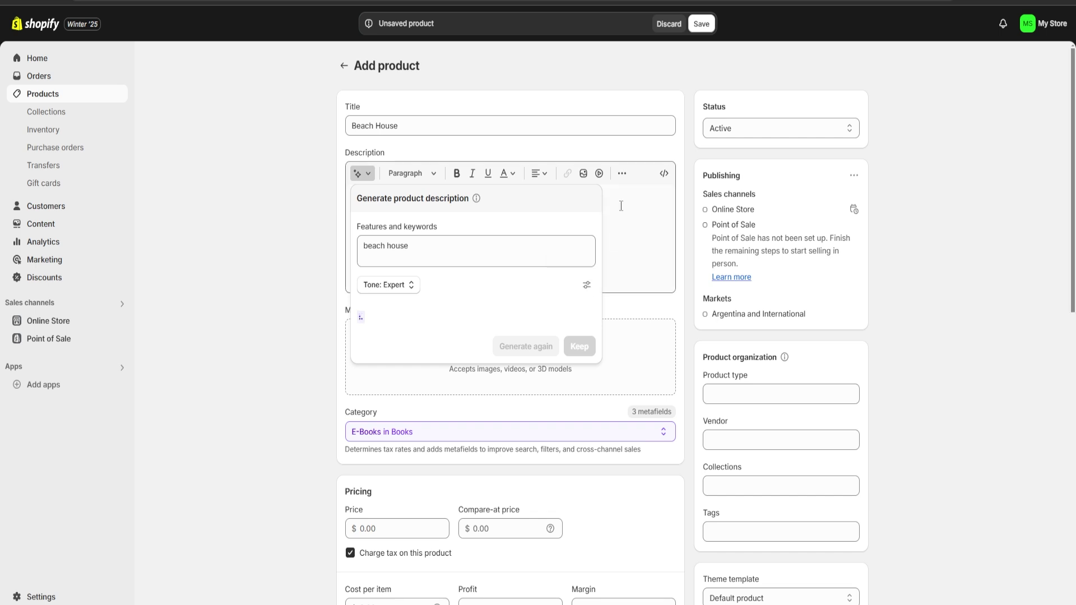
mouse_move(437, 388)
left_mouse_down()
mouse_move(393, 315)
mouse_move(365, 315)
mouse_move(446, 387)
left_mouse_up()
left_click(451, 386)
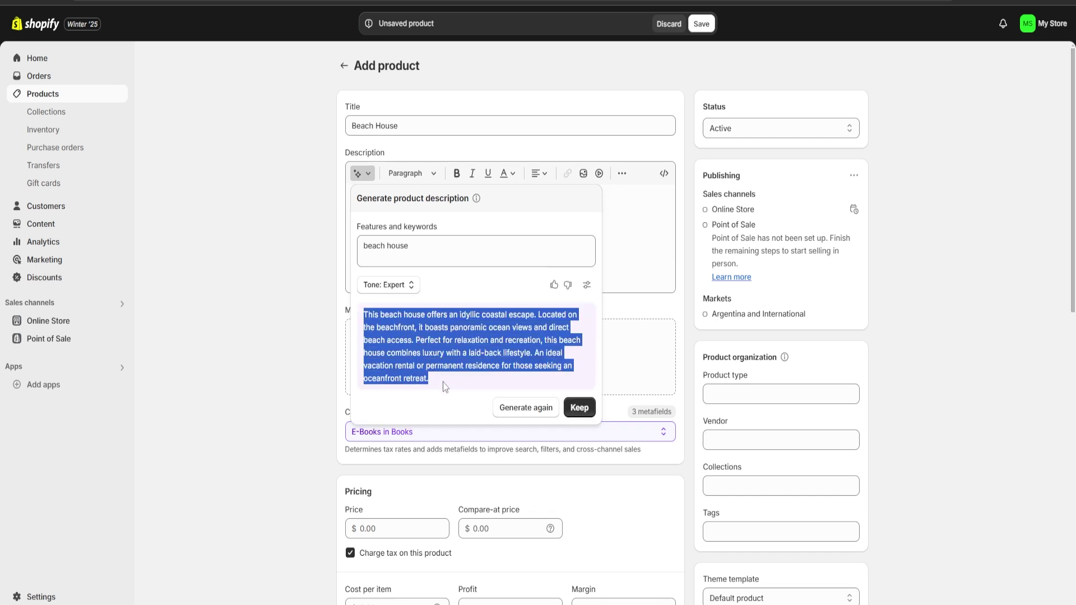
left_click(446, 386)
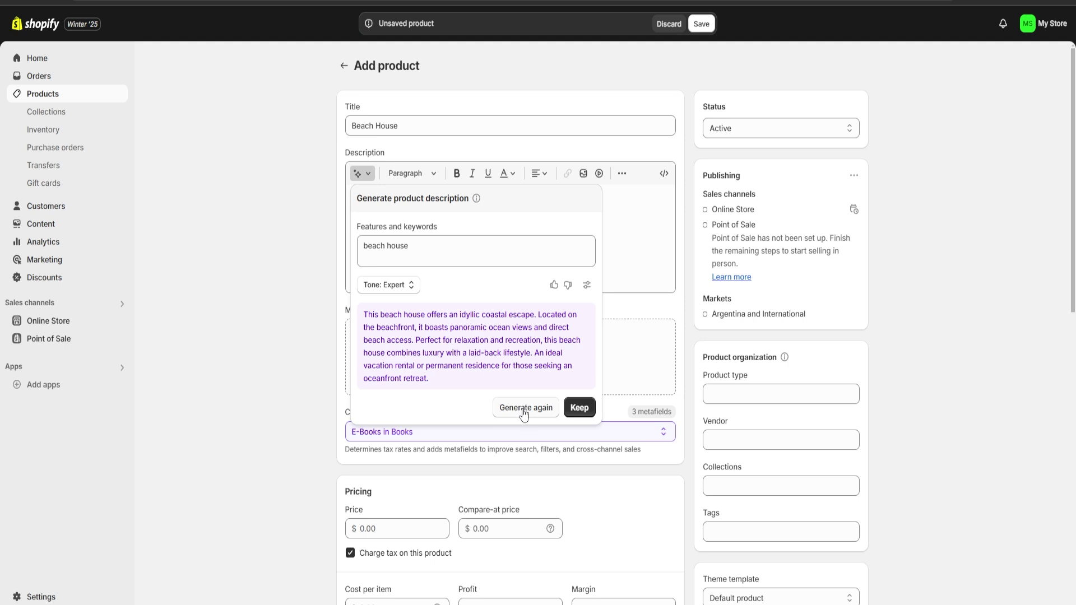
left_click(579, 407)
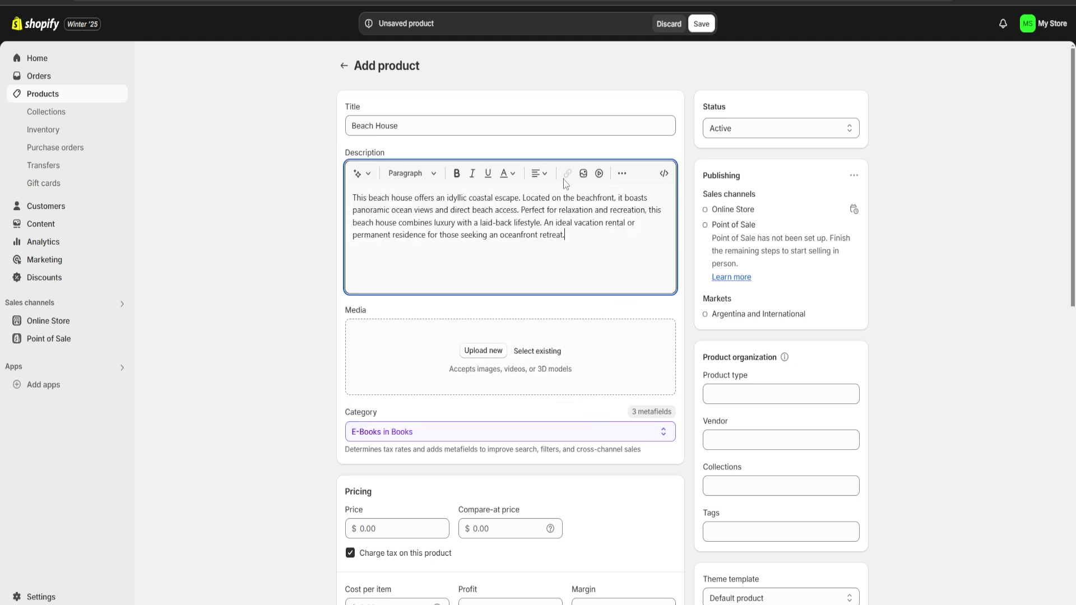
left_click(477, 352)
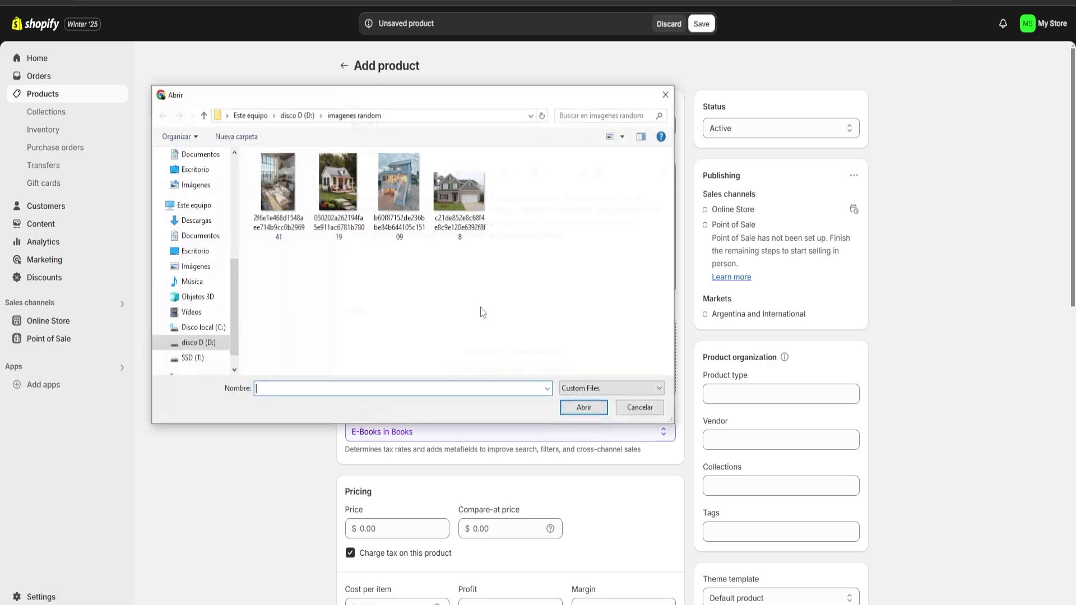
Upload the house photo and set the product type to House.
double_click(409, 196)
scroll(581, 301, "down", 2)
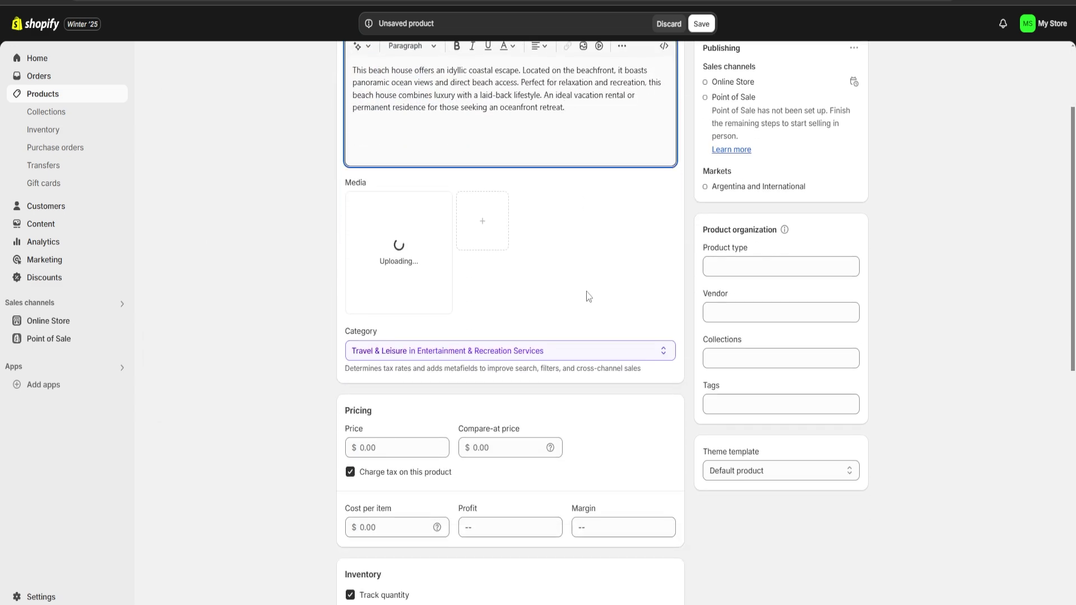
left_click(730, 265)
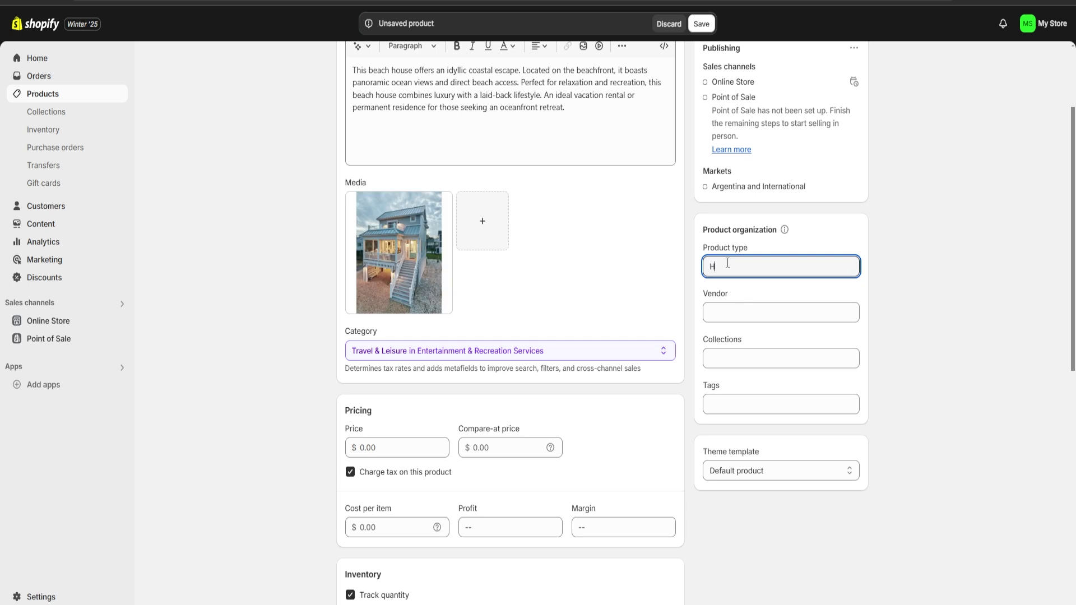
key("BackSpace")
key("BackSpace")
type("ous")
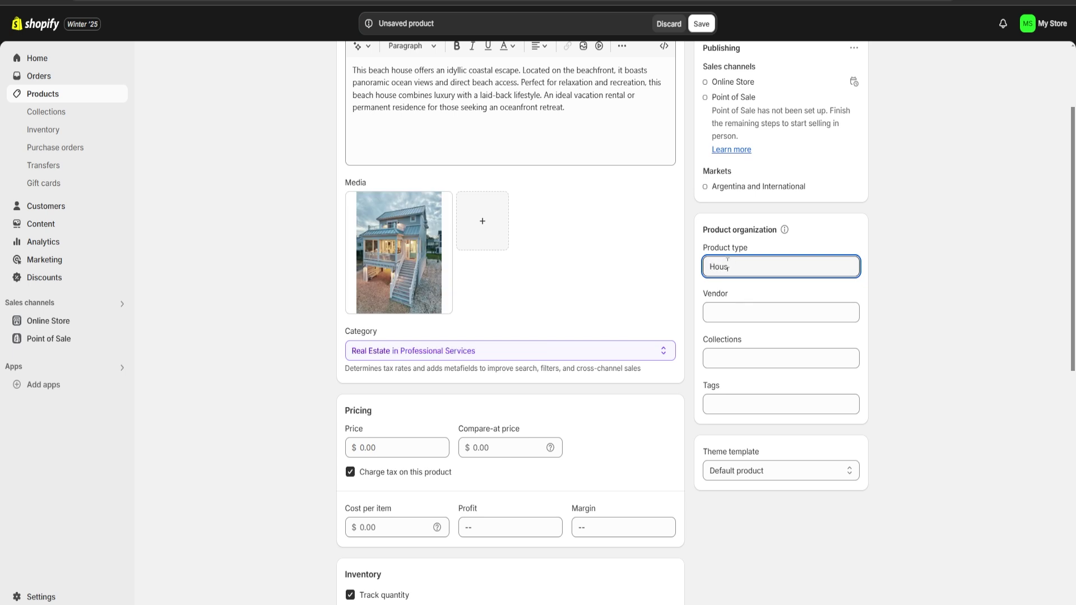
type("e")
key("Return")
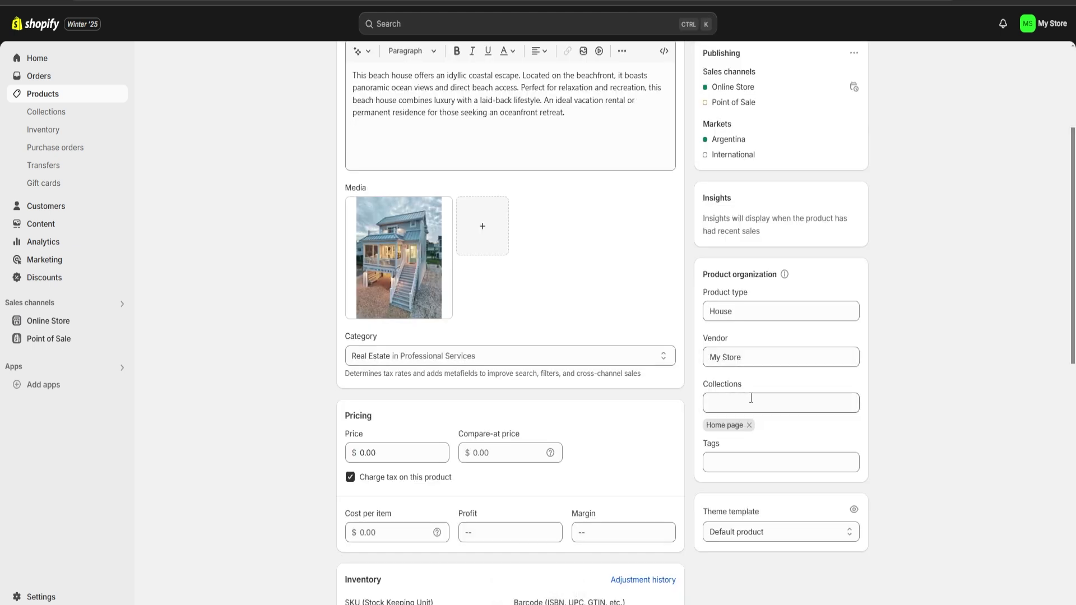
Add the product to the Home page collection.
left_click(751, 403)
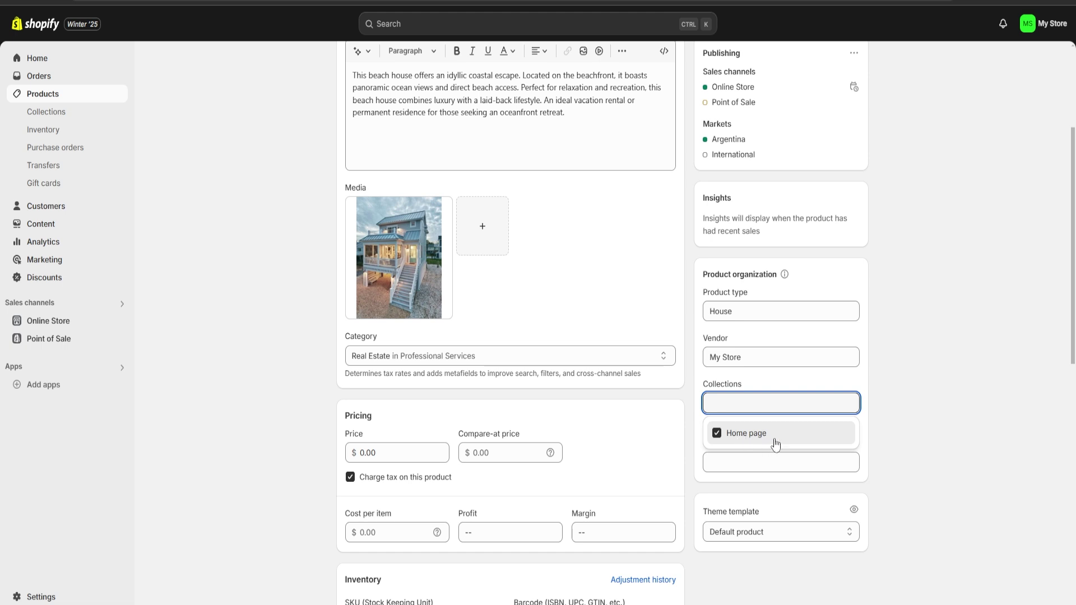
left_click(925, 445)
scroll(738, 396, "down", 1)
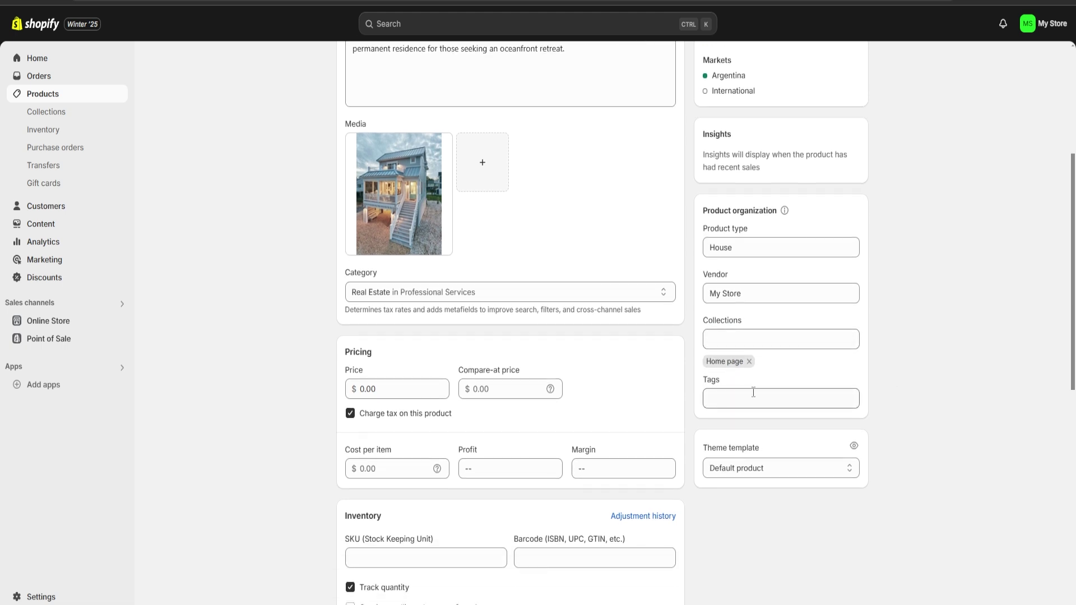
scroll(600, 377, "down", 2)
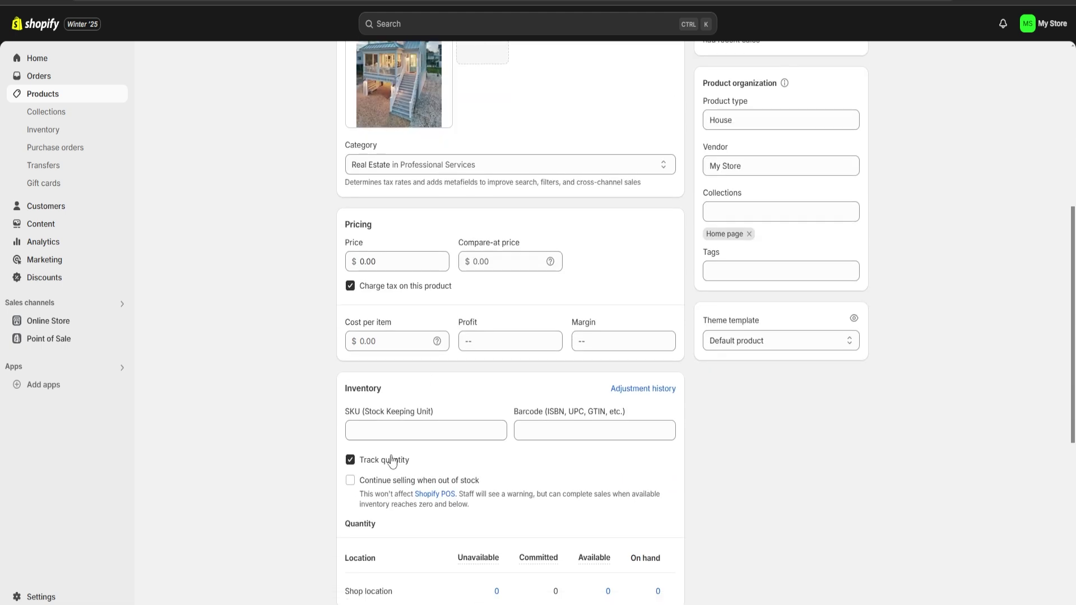
Set the price to 100,000 and the cost per item to 80,000, giving a 20% margin.
left_click(387, 266)
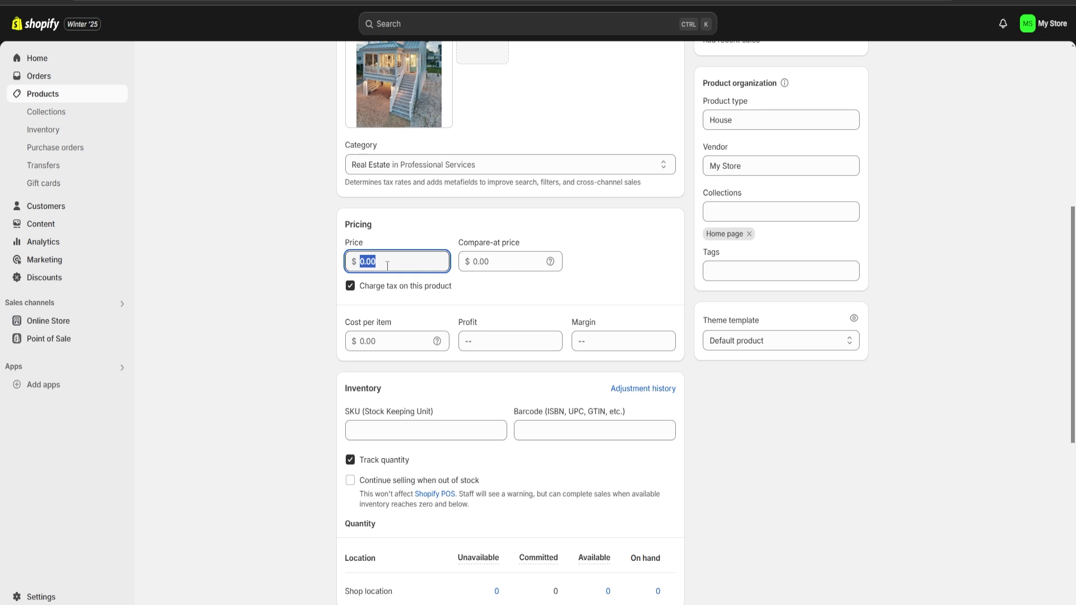
type("100,0")
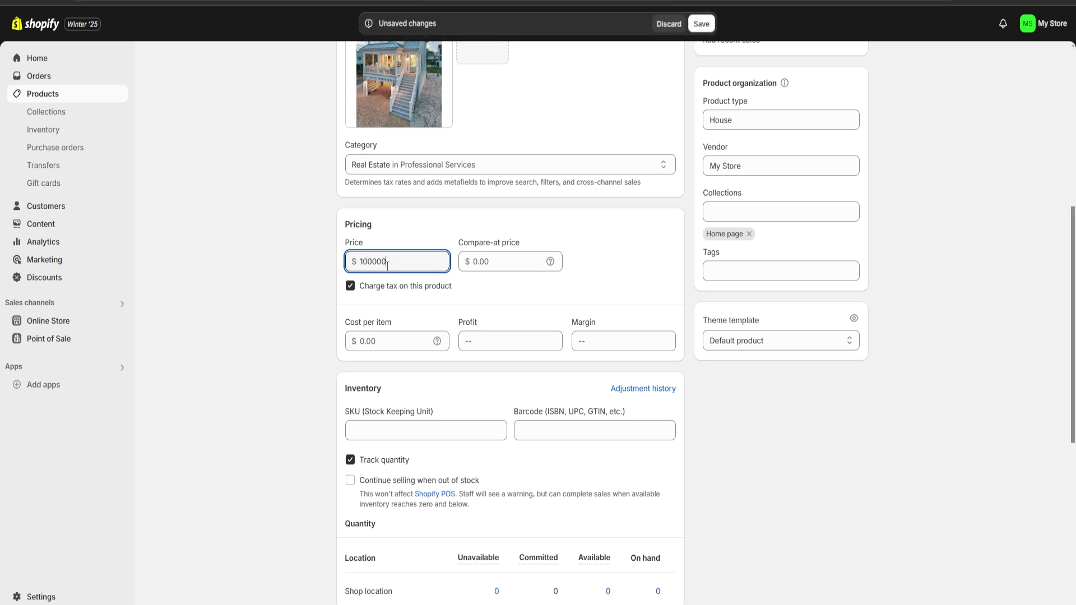
type("00")
left_click(398, 339)
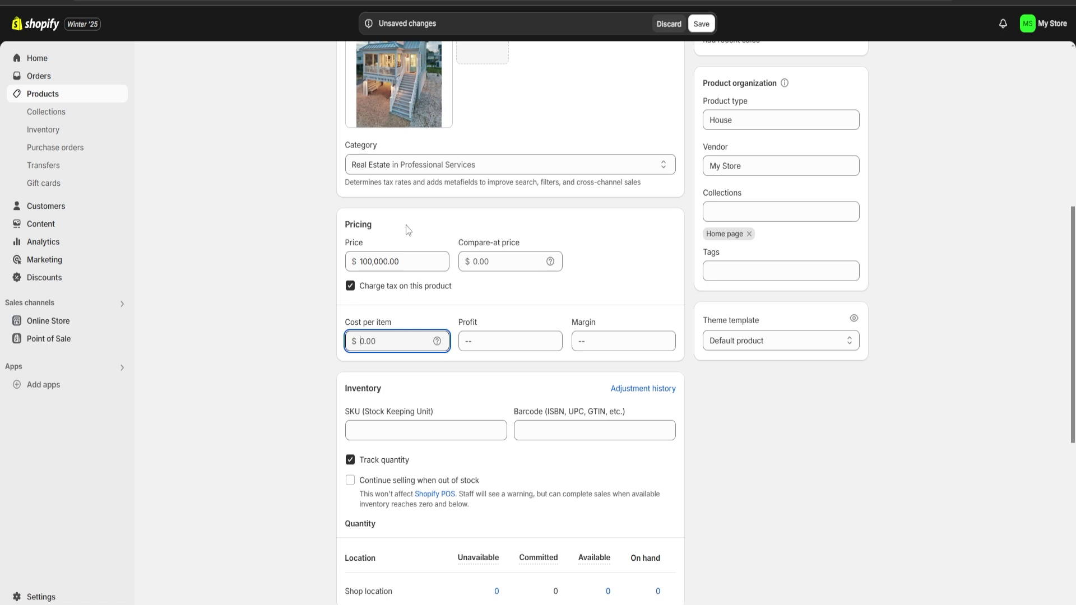
type("80000")
left_click(423, 310)
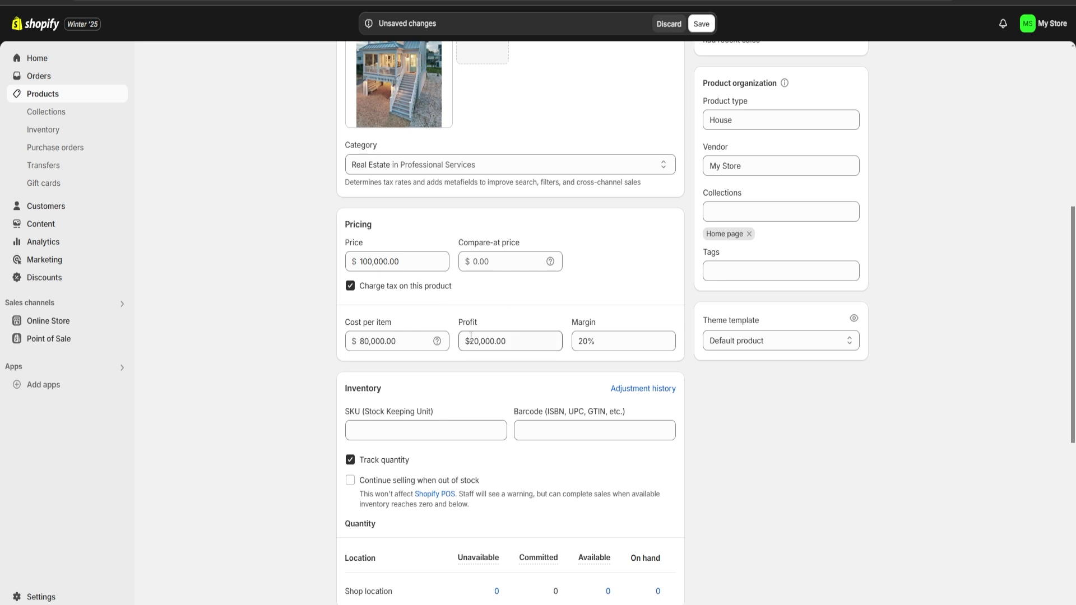
left_click_drag(465, 340, 545, 349)
left_click(503, 312)
left_click_drag(579, 340, 595, 341)
left_click(604, 292)
Turn off Track quantity in the Inventory section.
scroll(445, 340, "down", 2)
left_click(352, 334)
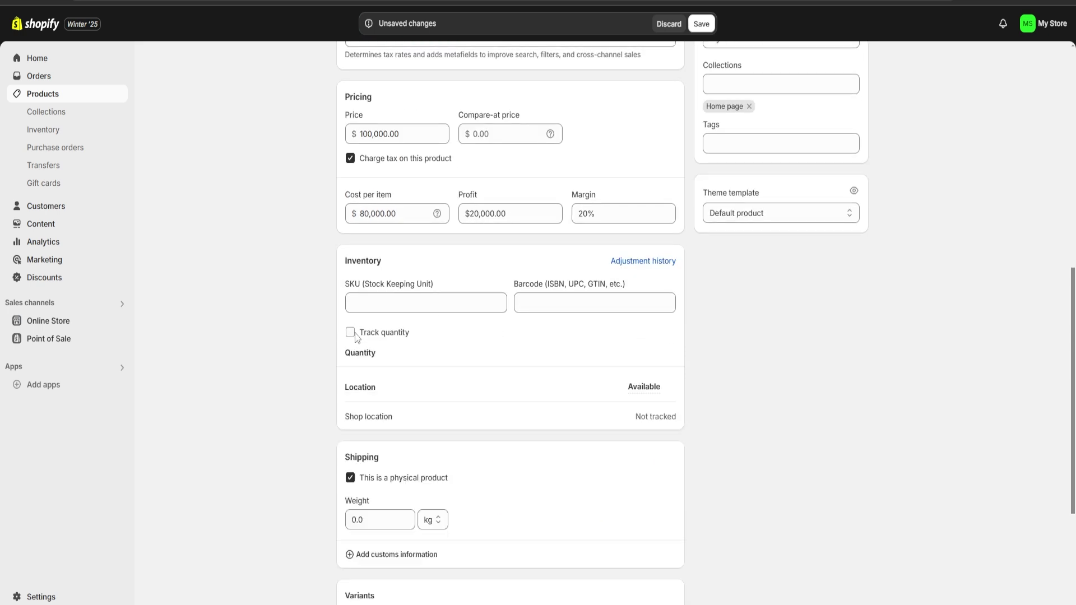
scroll(416, 297, "down", 3)
scroll(439, 336, "up", 1)
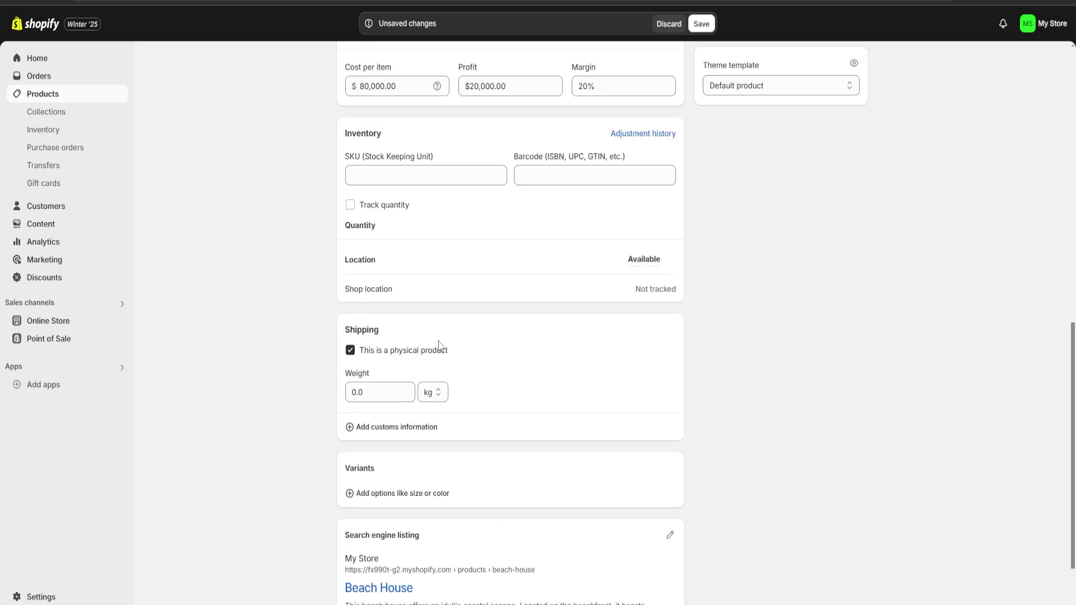
scroll(461, 348, "down", 1)
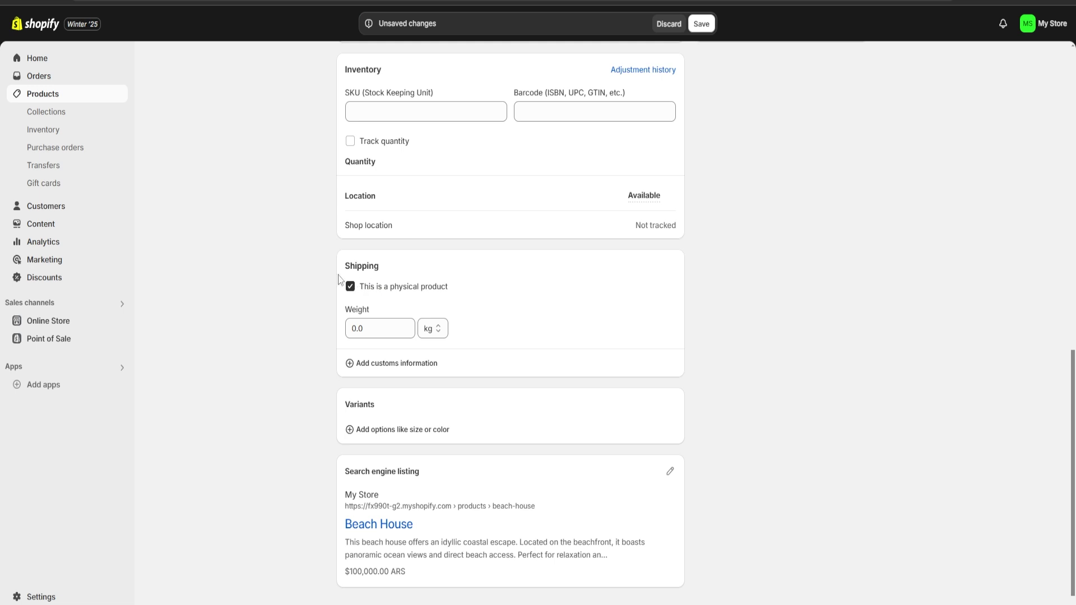
scroll(411, 322, "down", 1)
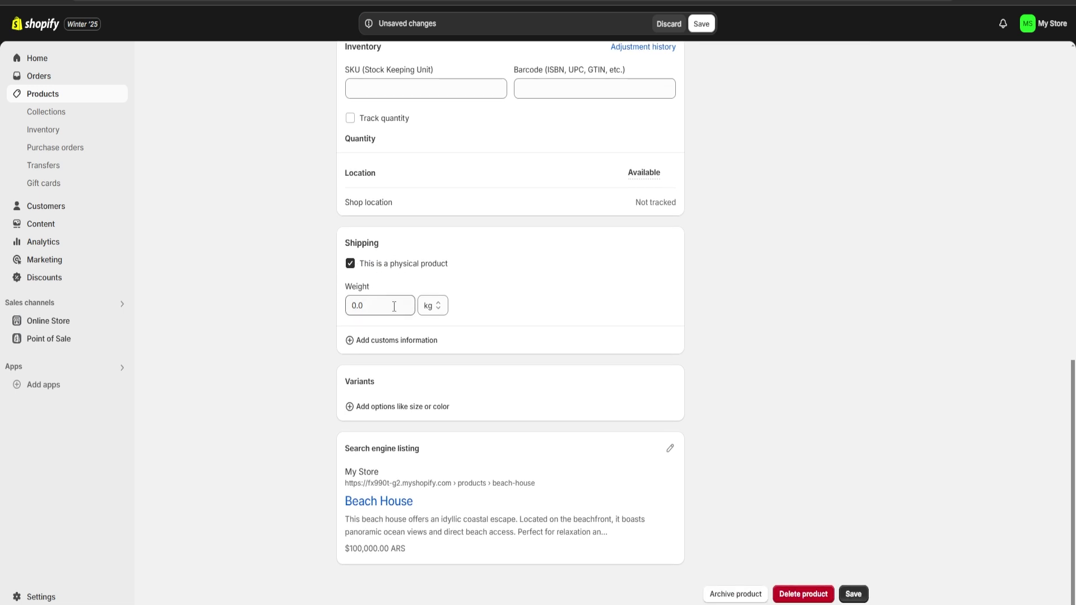
Save Beach House and return to the Products list showing all four products.
left_click(395, 301)
left_click(383, 301)
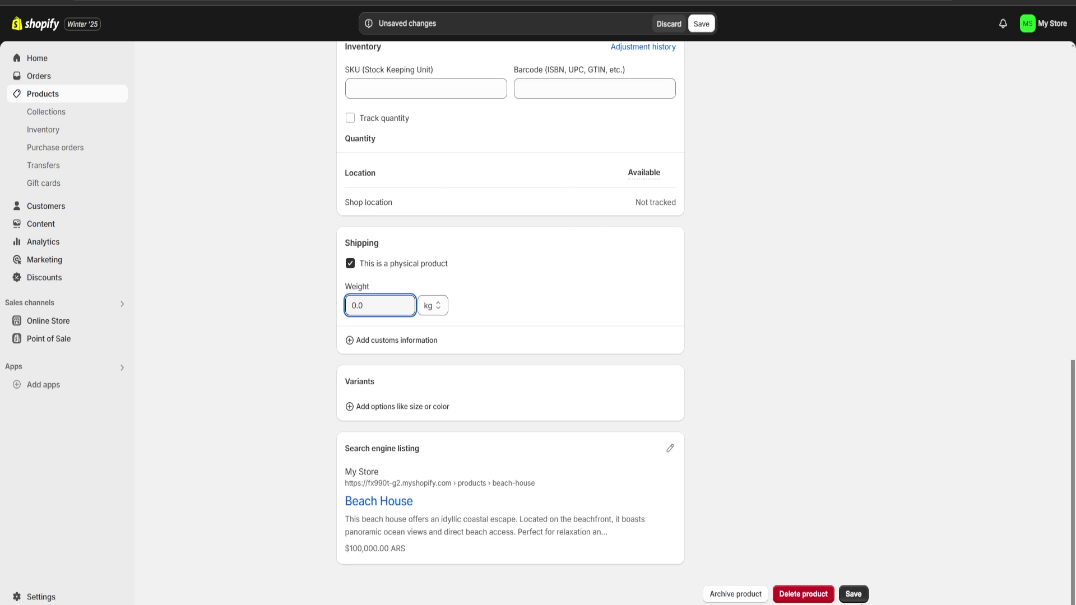
left_click(858, 594)
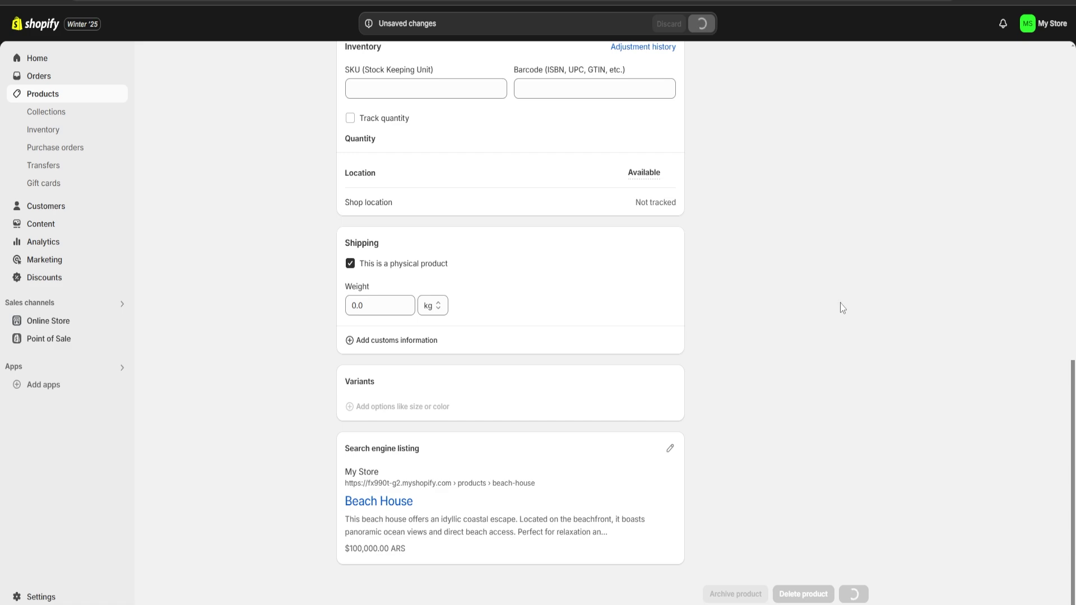
scroll(568, 375, "up", 15)
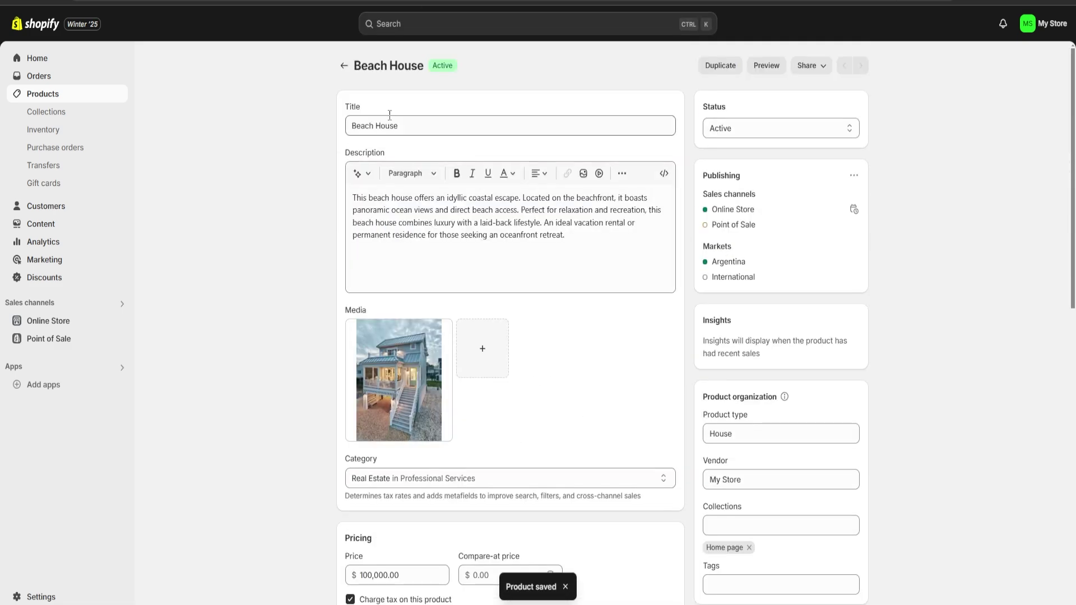
left_click(345, 67)
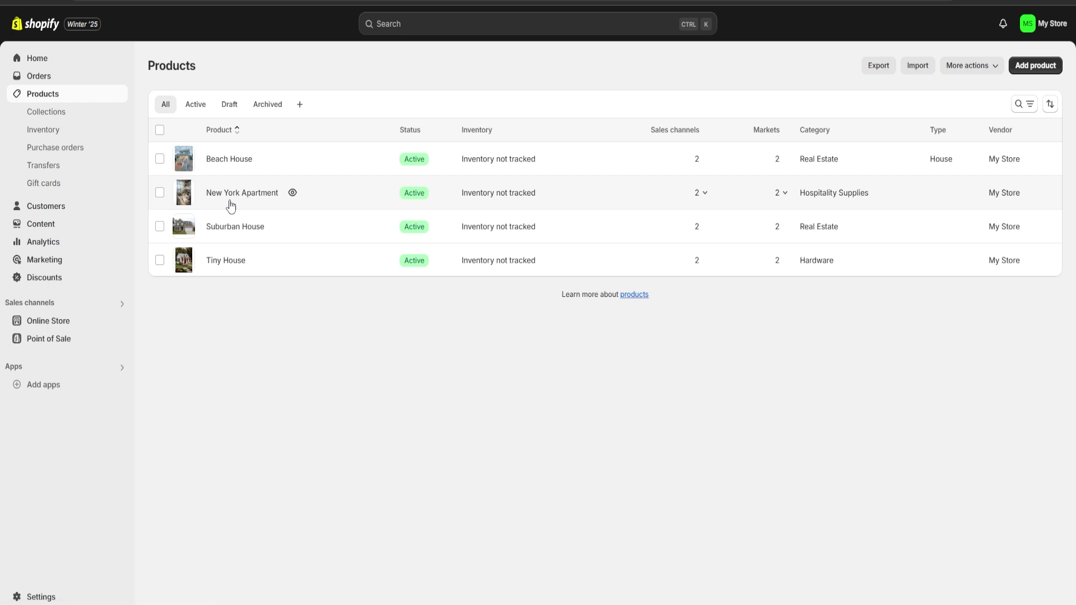
Open Online Store > Themes, where Dawn is the current theme.
left_click(34, 321)
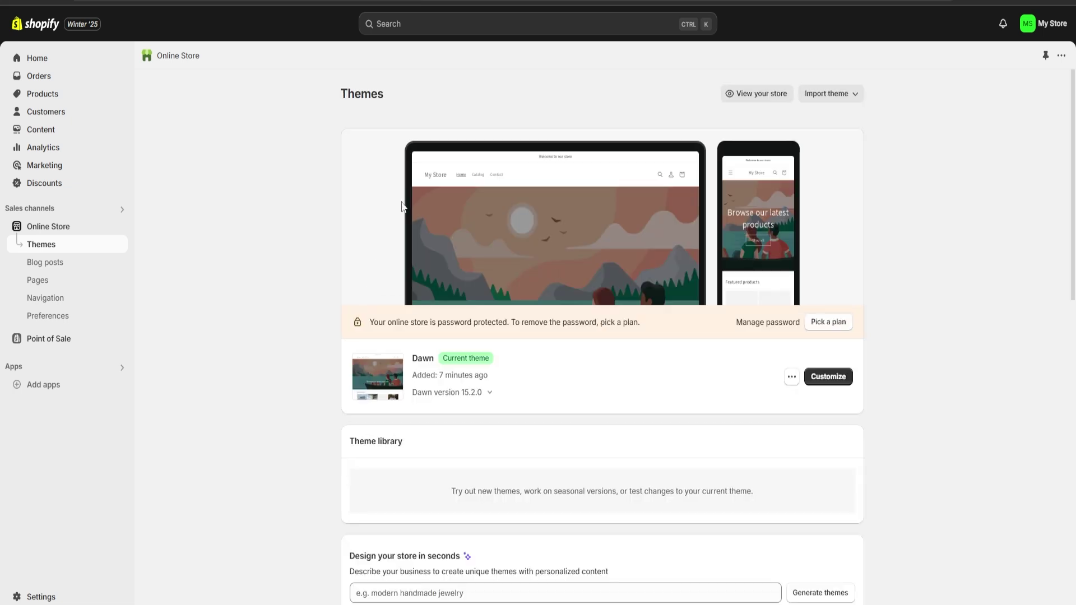
scroll(425, 96, "down", 2)
scroll(424, 101, "up", 2)
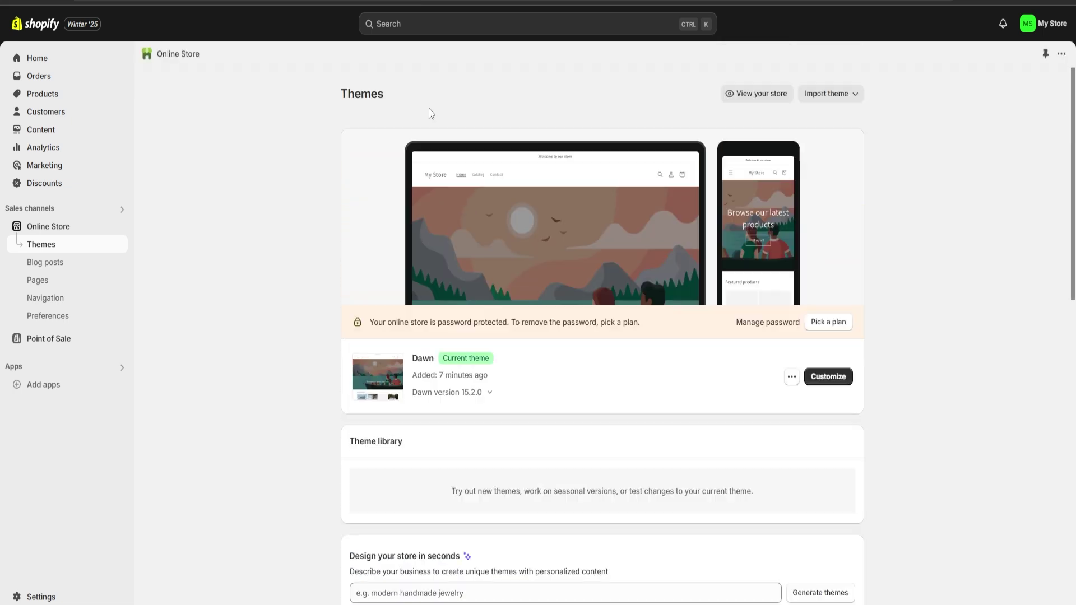
scroll(435, 101, "down", 8)
scroll(504, 146, "down", 5)
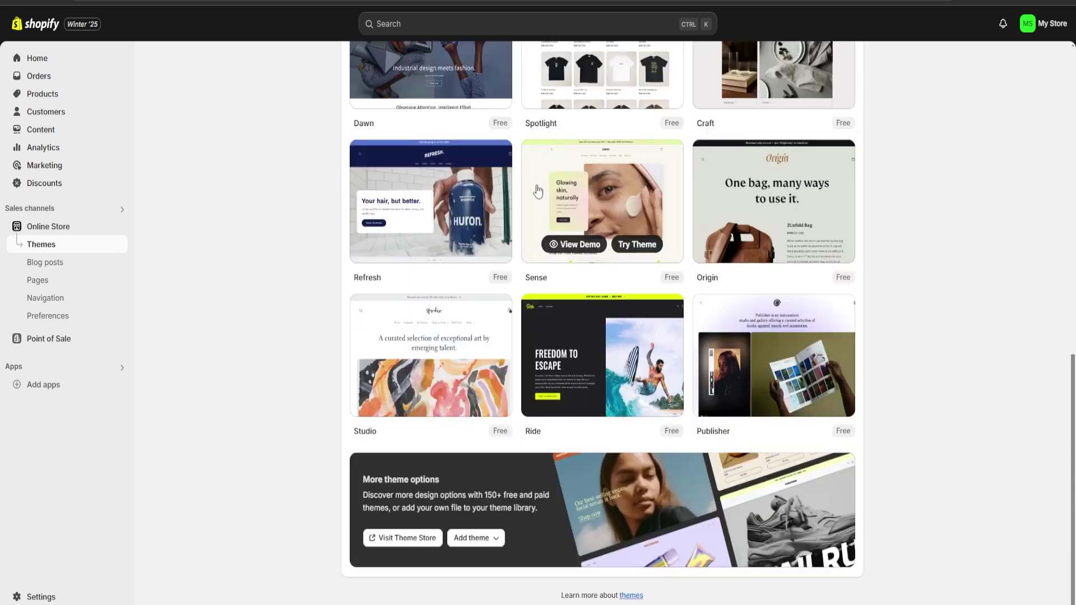
scroll(605, 225, "up", 1)
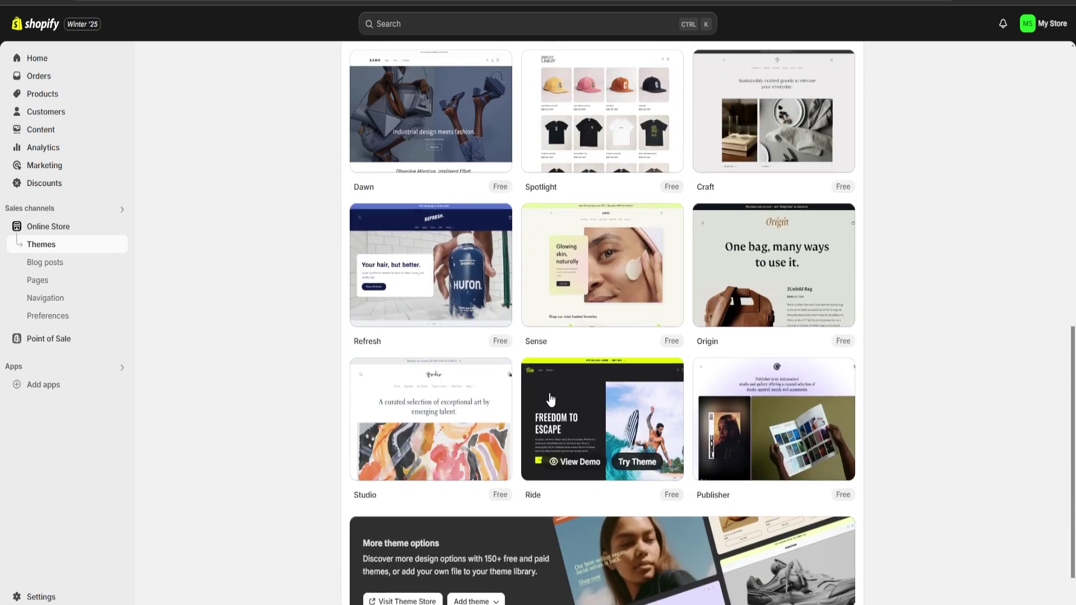
scroll(602, 437, "down", 1)
left_click(403, 538)
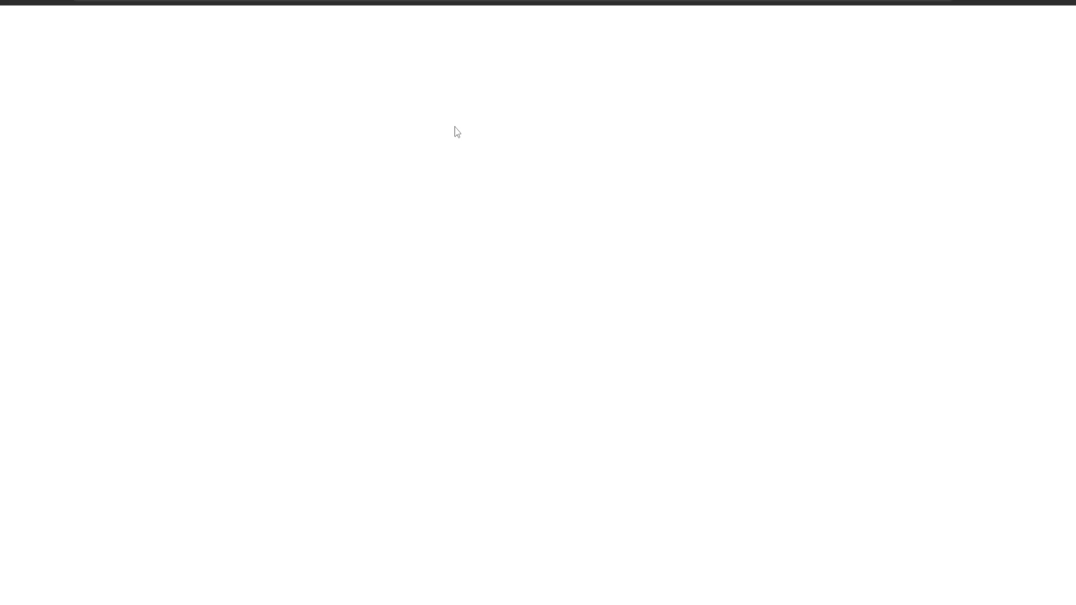
scroll(359, 294, "down", 10)
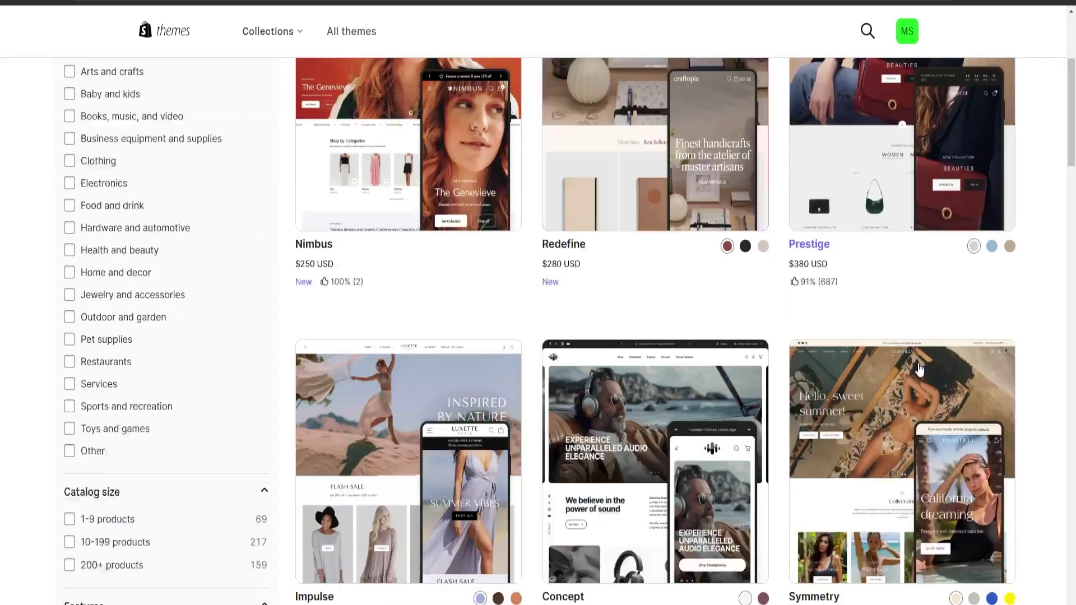
scroll(358, 294, "down", 15)
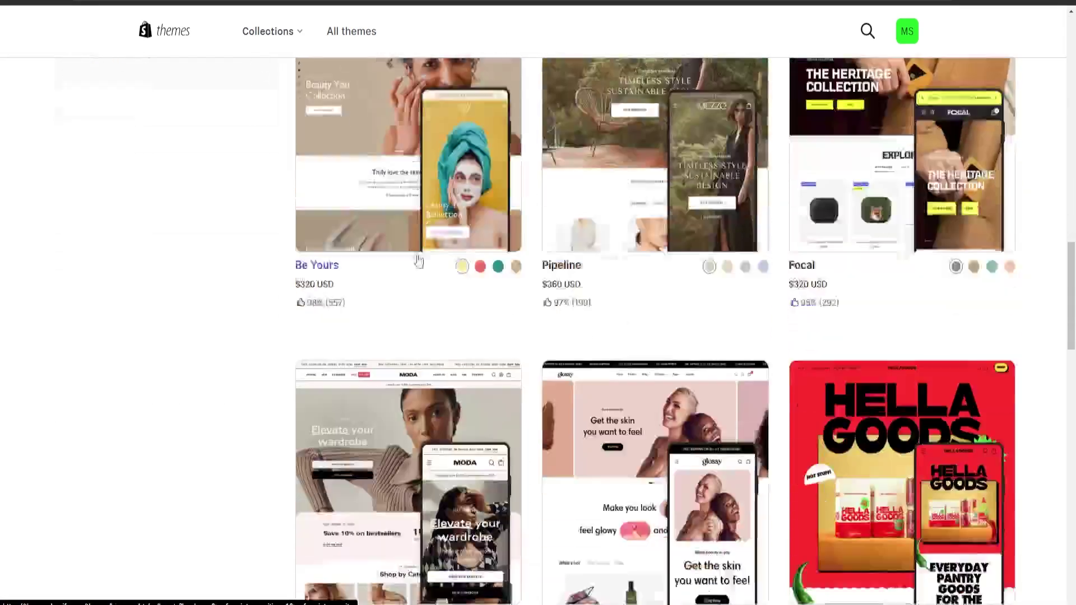
scroll(419, 273, "down", 4)
scroll(857, 370, "up", 16)
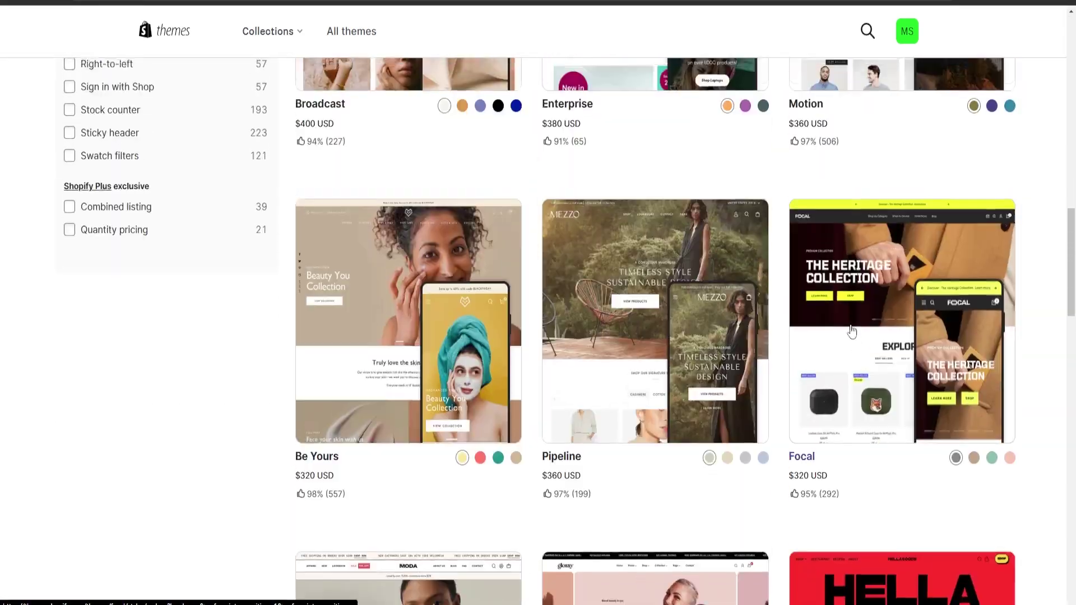
scroll(852, 331, "up", 10)
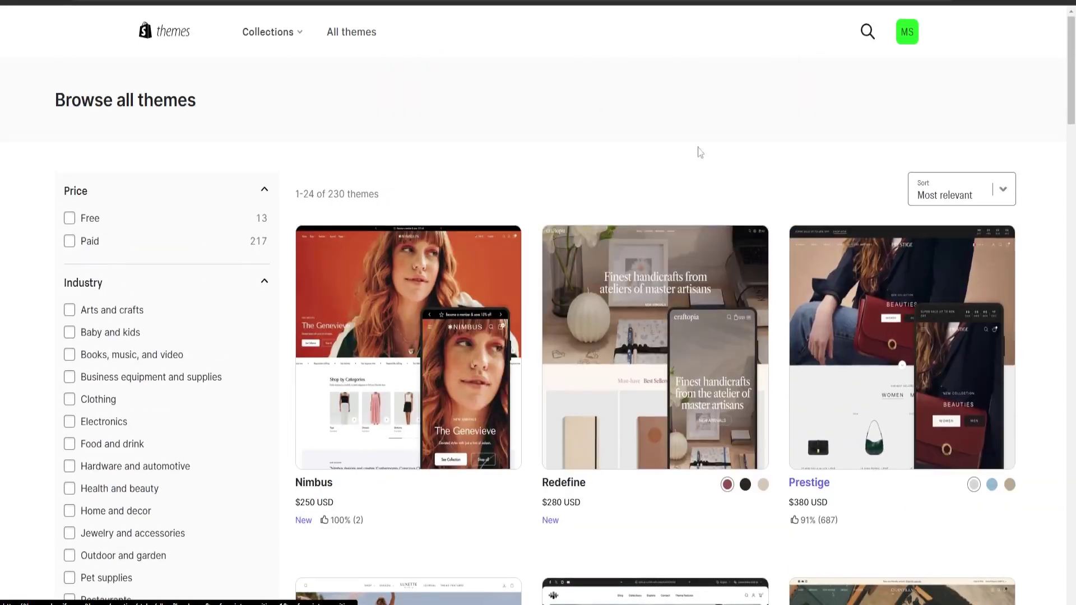
key("ctrl+w")
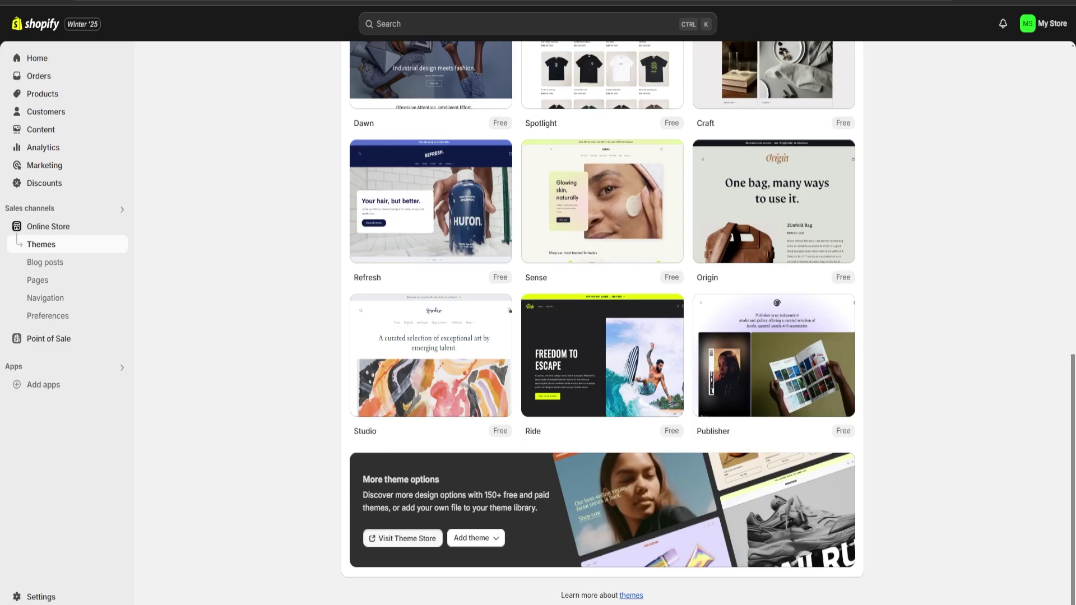
scroll(697, 308, "up", 15)
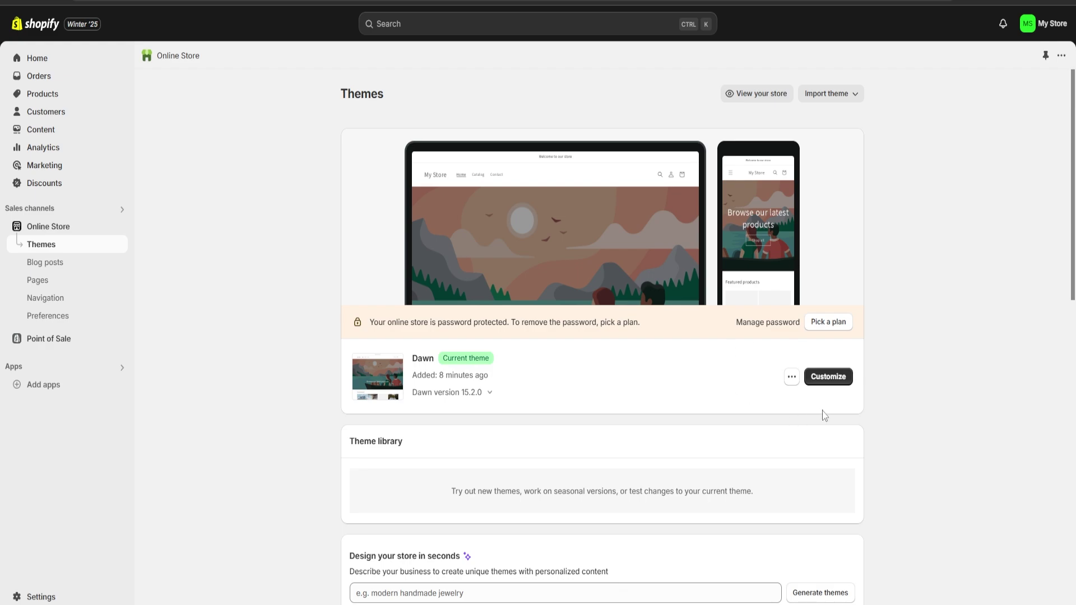
Customize the Dawn theme and open the Home page's Image banner settings.
left_click(833, 377)
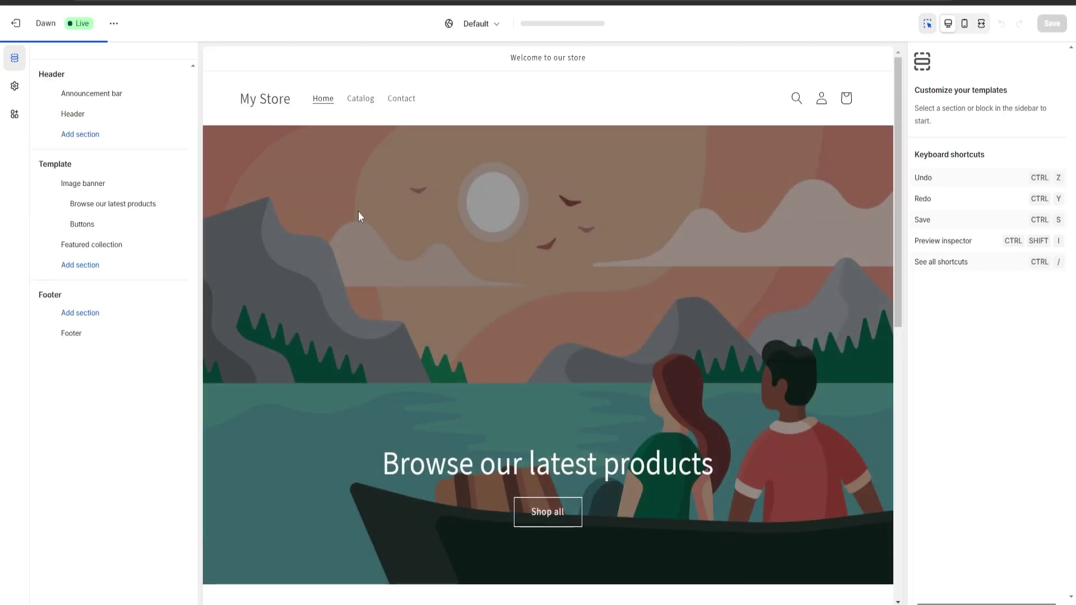
left_click(359, 210)
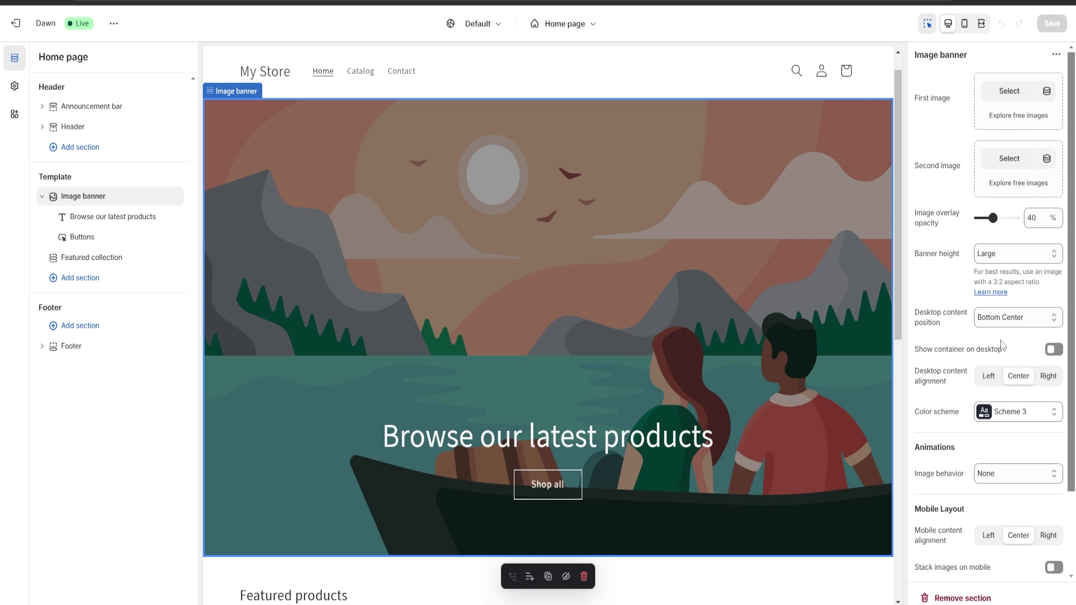
scroll(984, 201, "down", 2)
scroll(985, 201, "up", 2)
scroll(1001, 127, "down", 2)
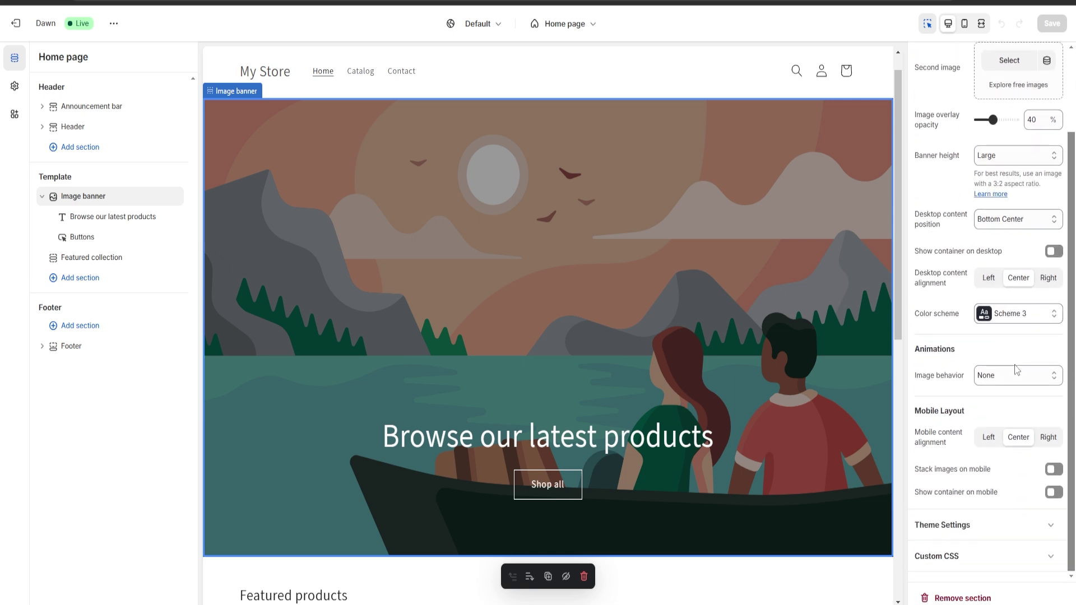
scroll(1019, 376, "up", 2)
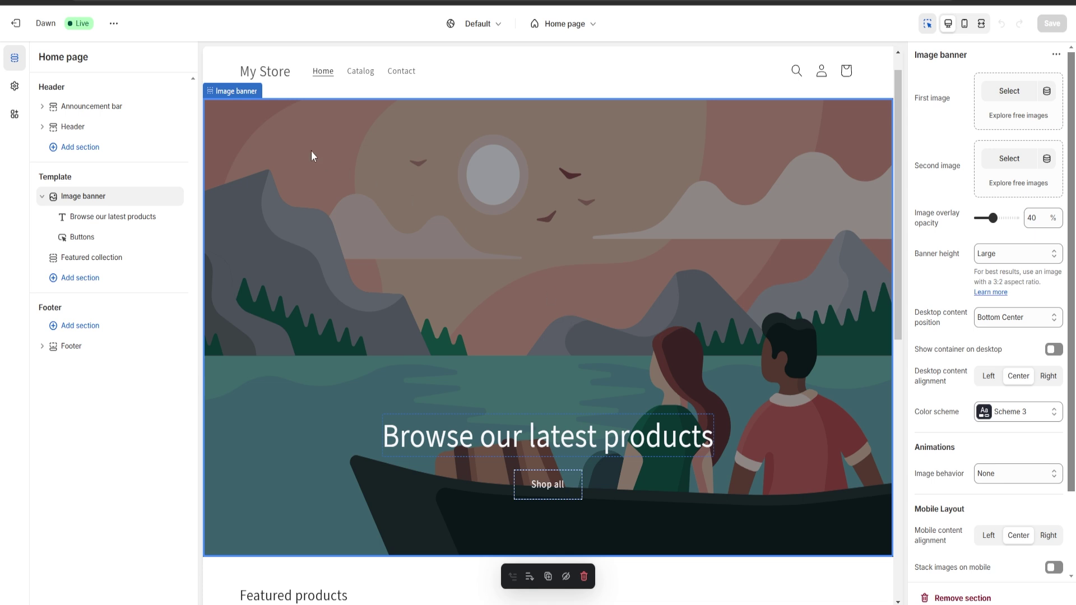
Set the banner's first image to the house photo.
left_click(1004, 98)
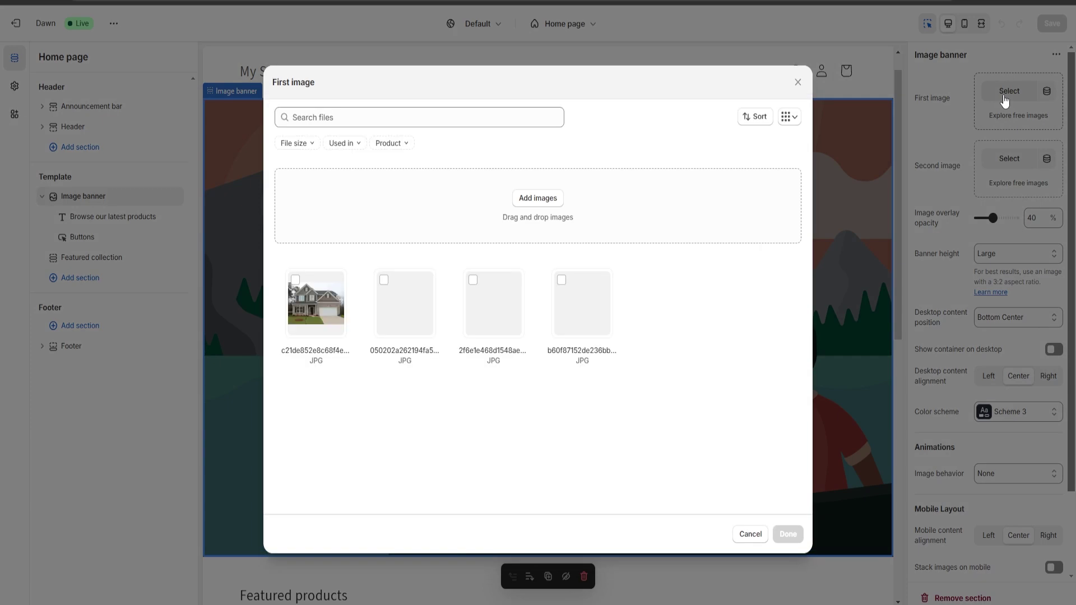
left_click(319, 315)
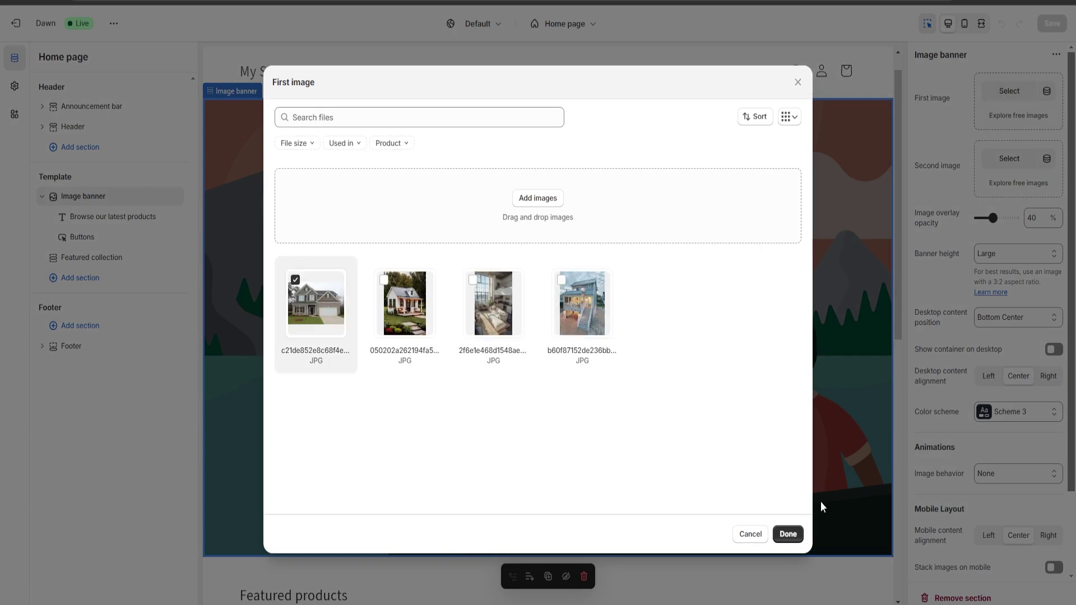
left_click(787, 534)
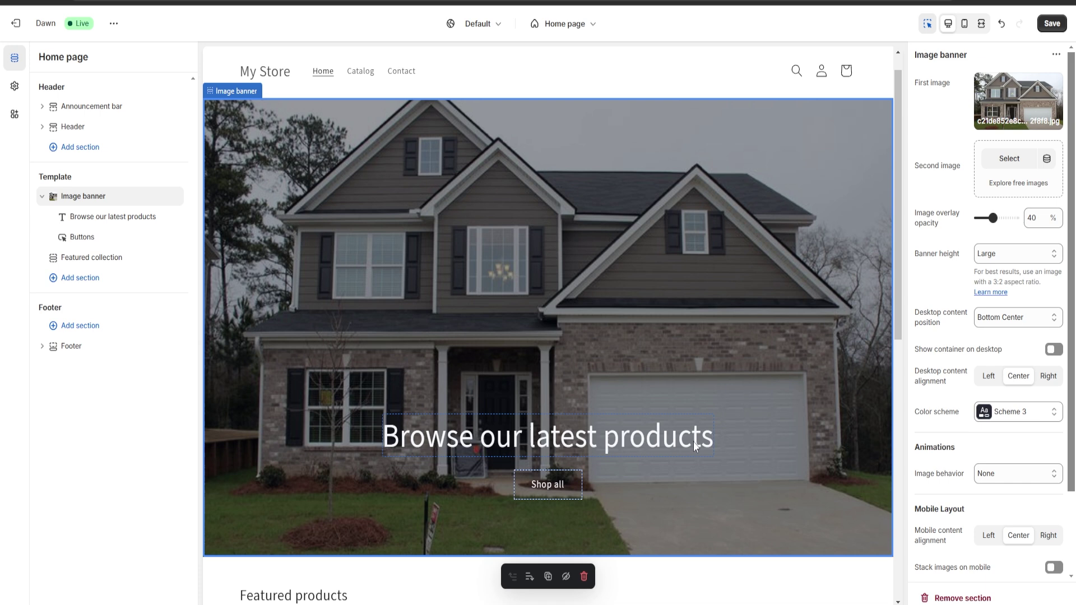
Change the banner heading to 'Welcome To my Real Estate Listing Website'.
left_click(695, 446)
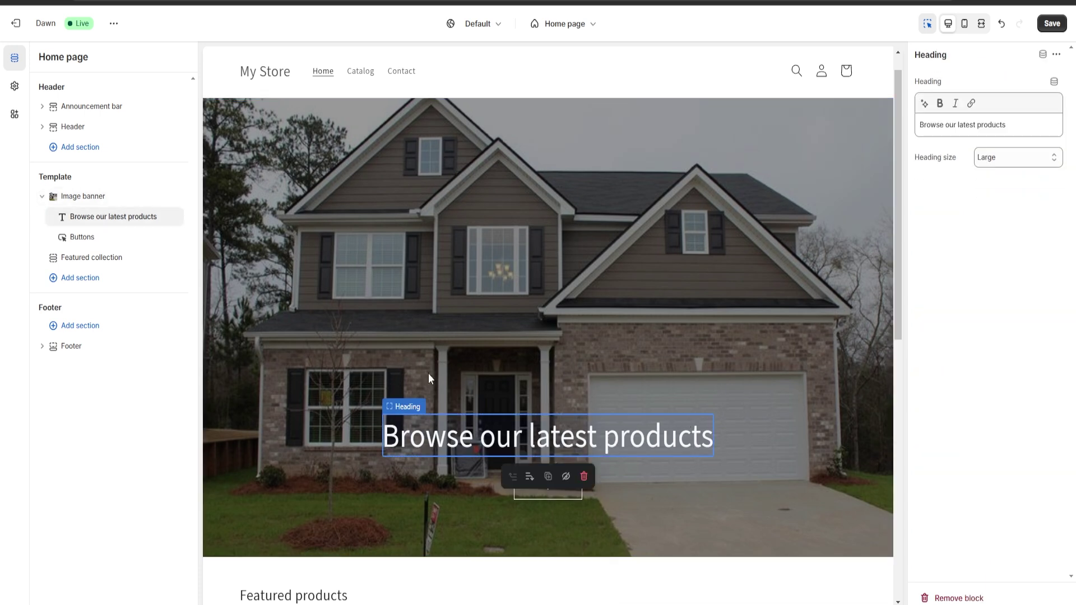
triple_click(1025, 134)
key("BackSpace")
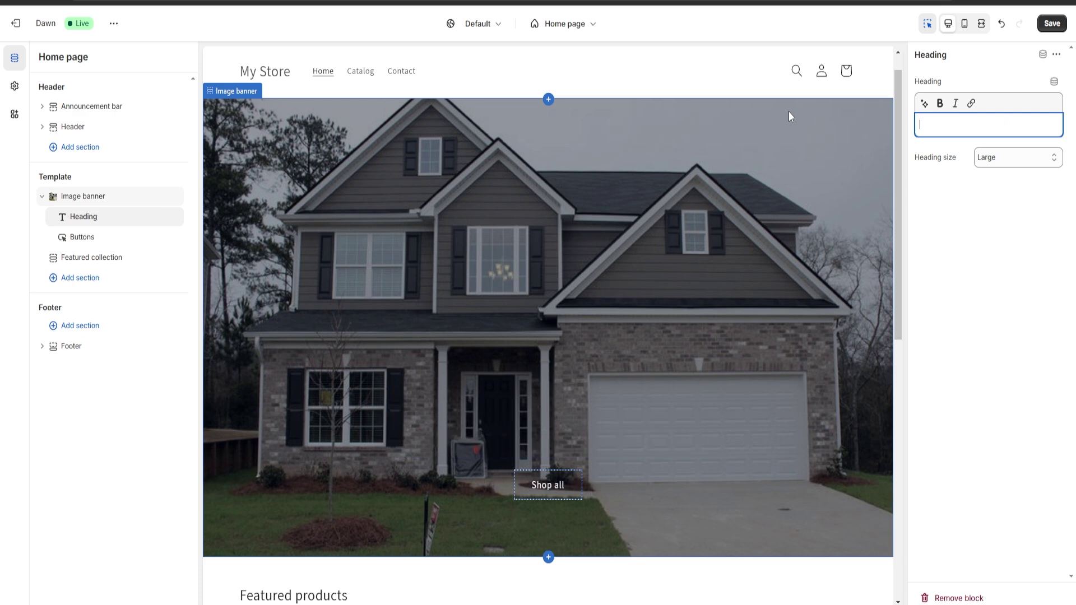
type("Welc")
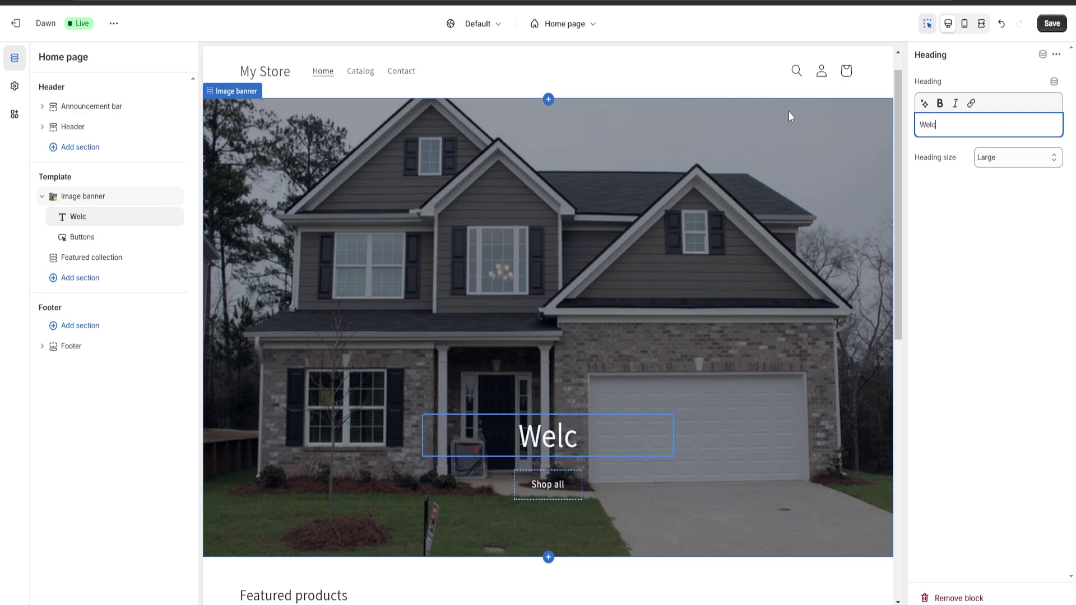
type("ome To my")
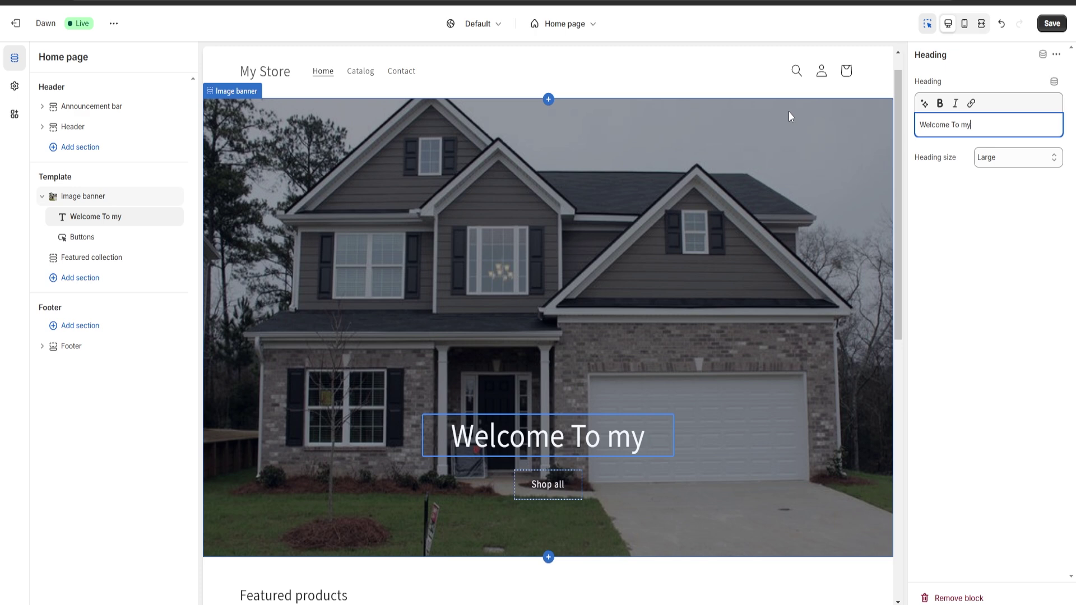
type(" Real Est")
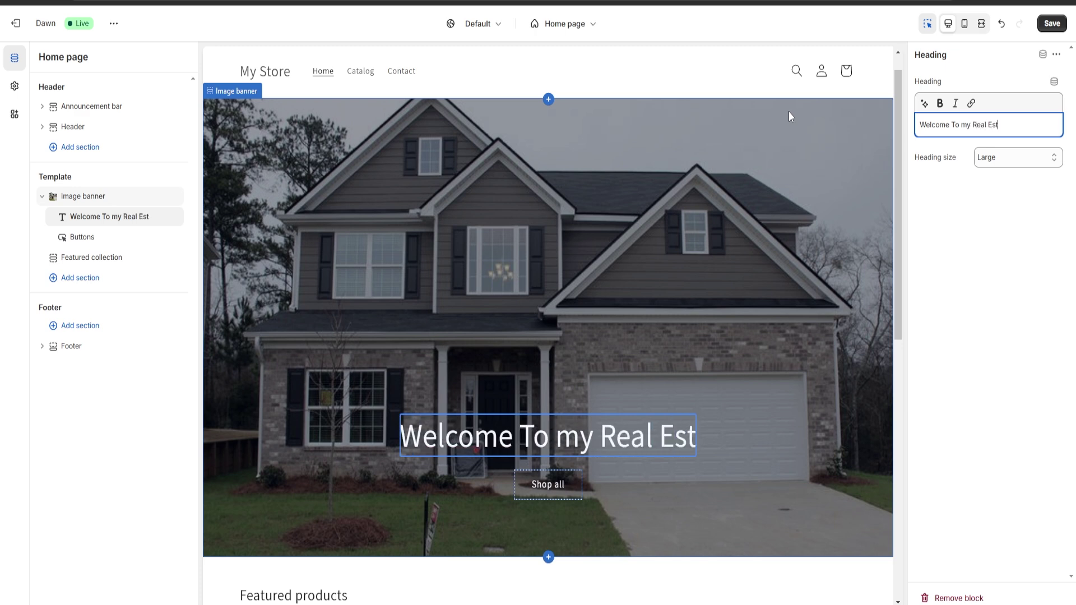
type("ate Listi")
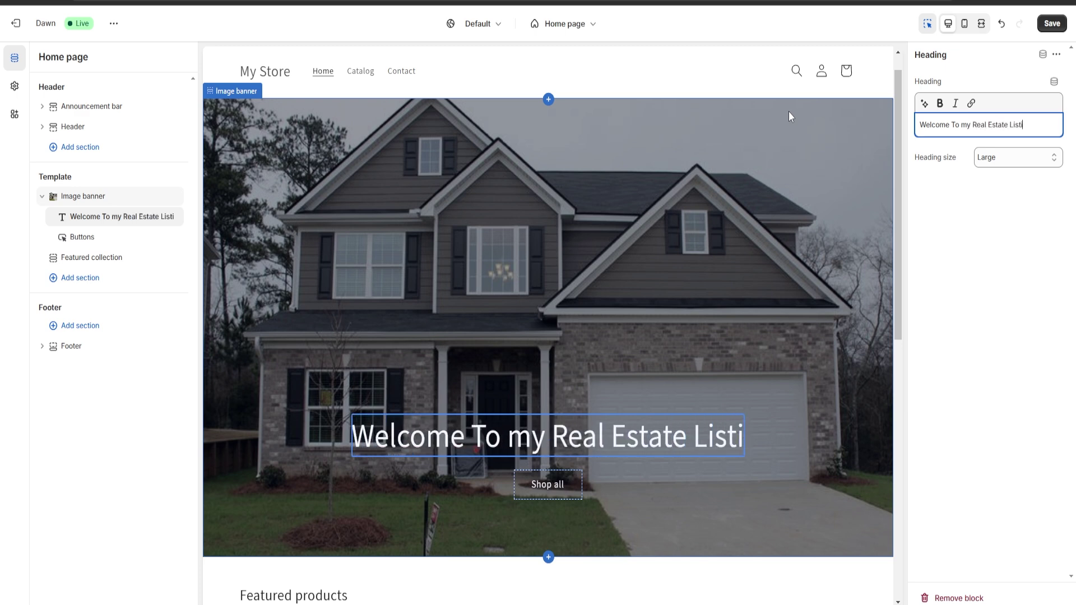
type("ng Websit")
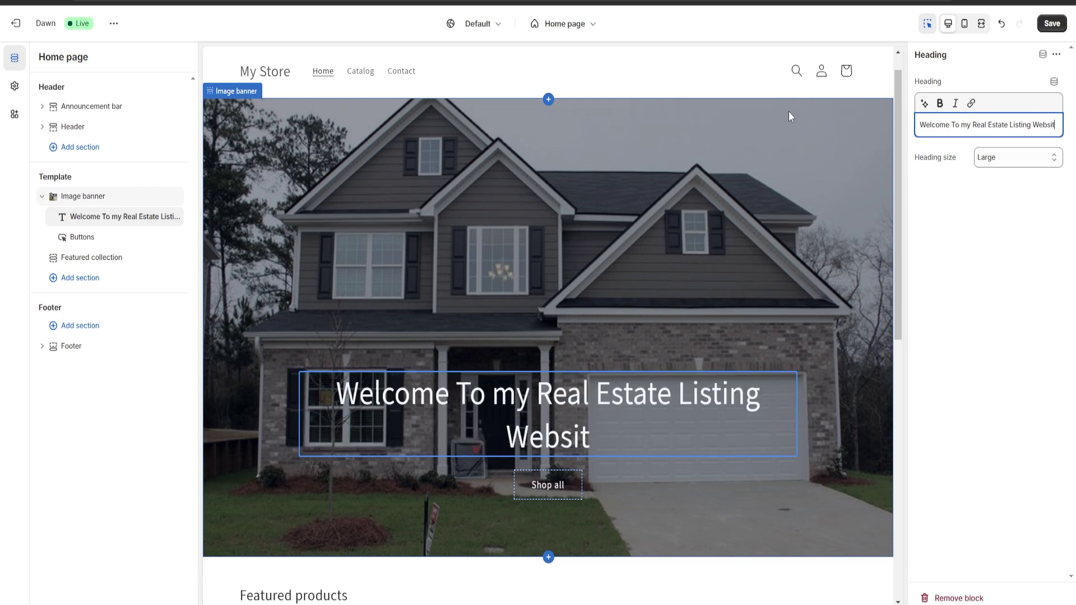
type("e")
left_click(651, 245)
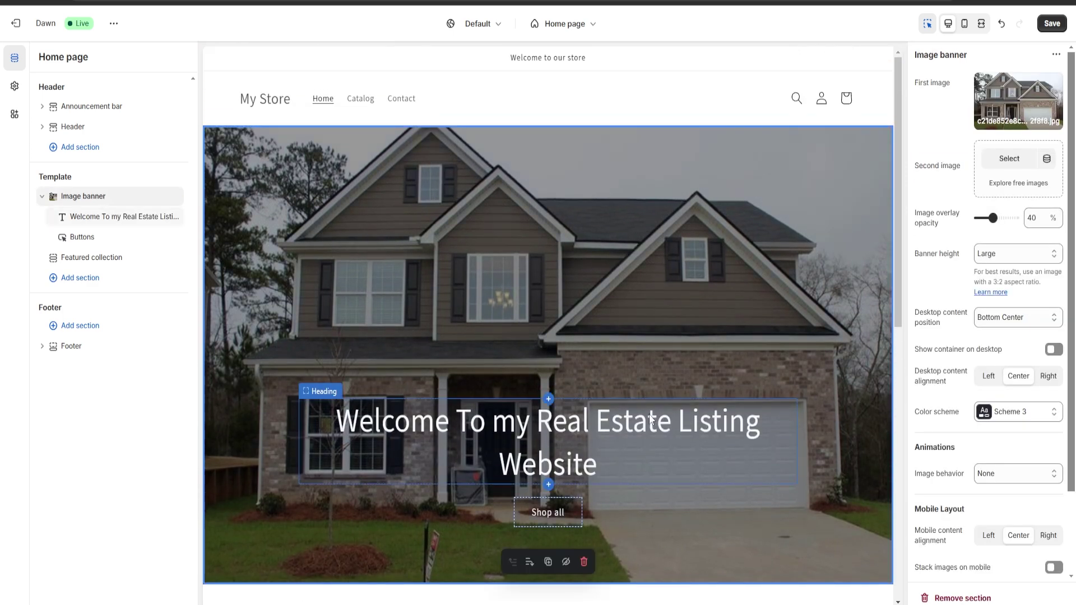
scroll(650, 419, "down", 3)
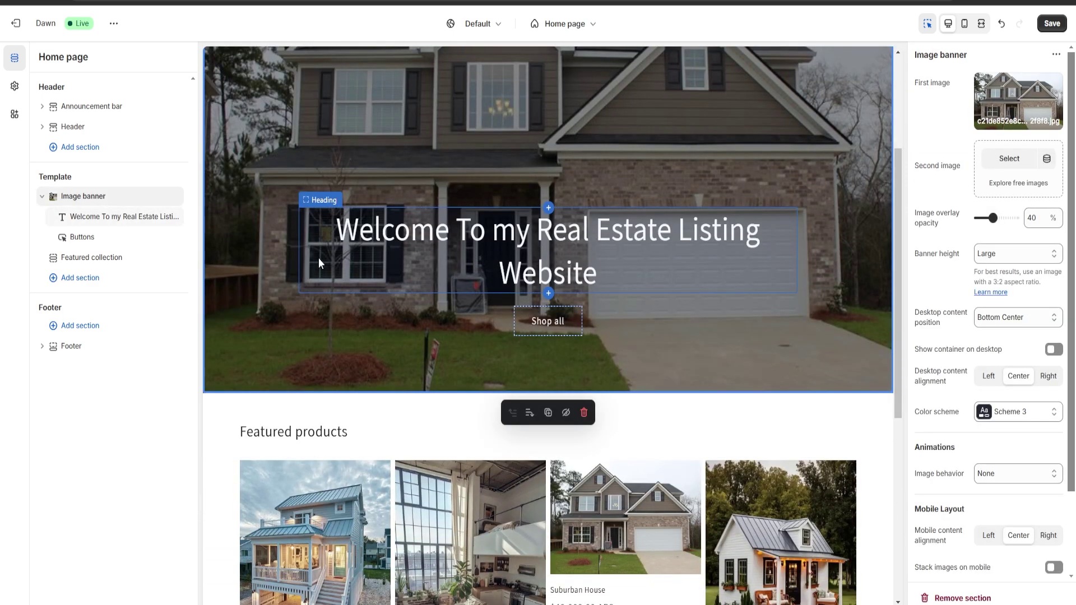
scroll(646, 313, "up", 1)
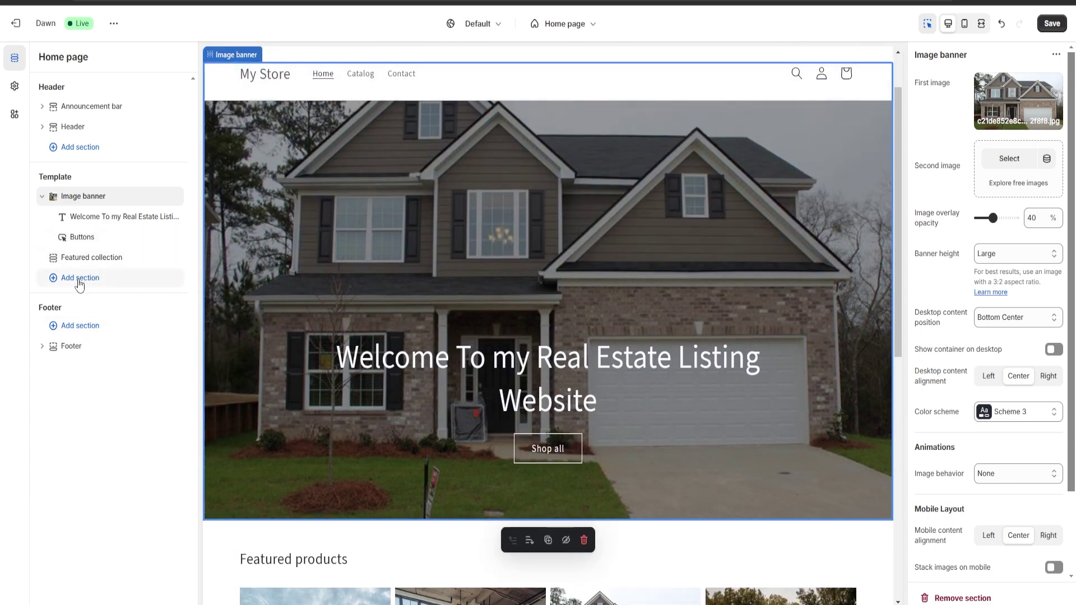
Add a Featured product section showing Beach House with colour Scheme 4.
left_click(80, 279)
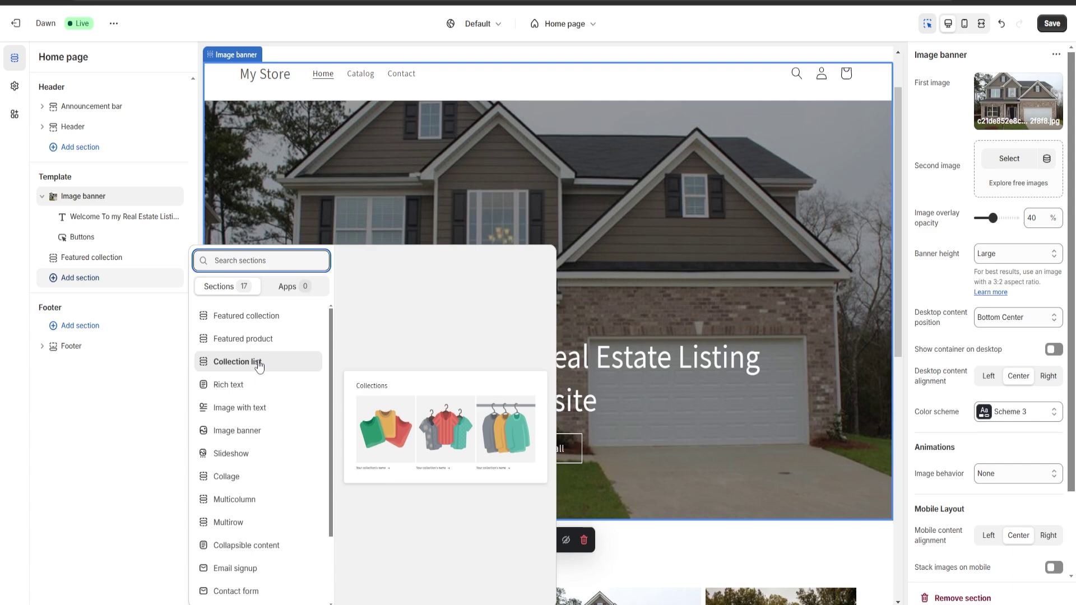
key("Escape")
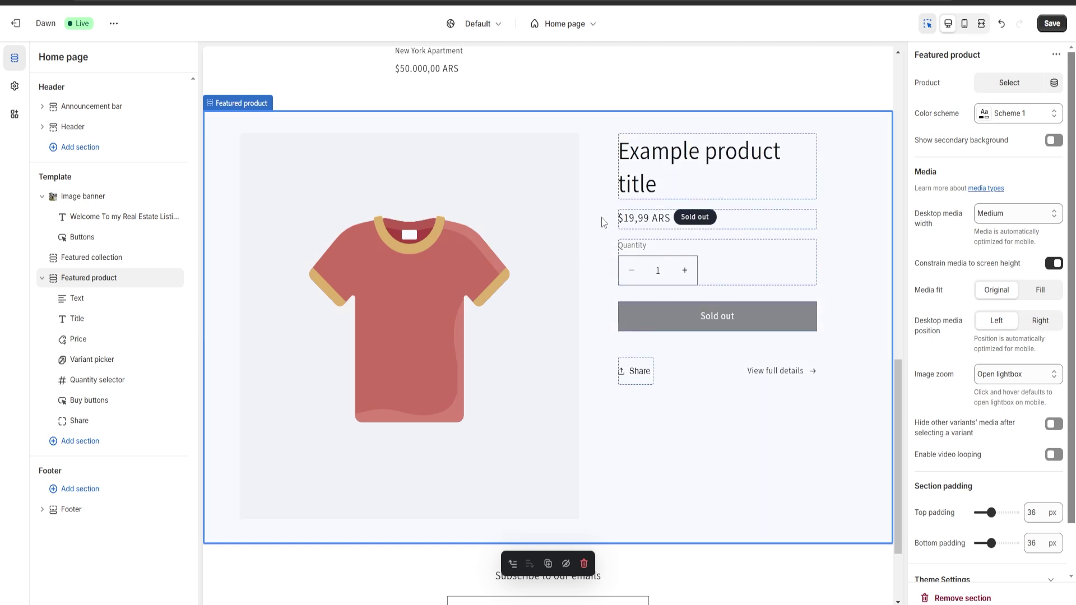
left_click(1010, 84)
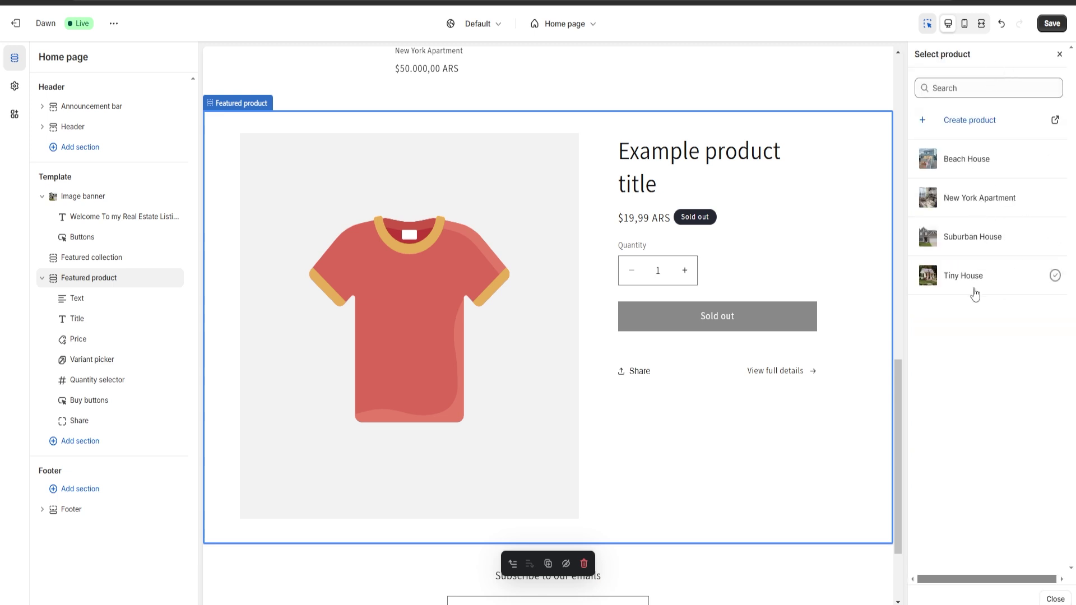
left_click(960, 161)
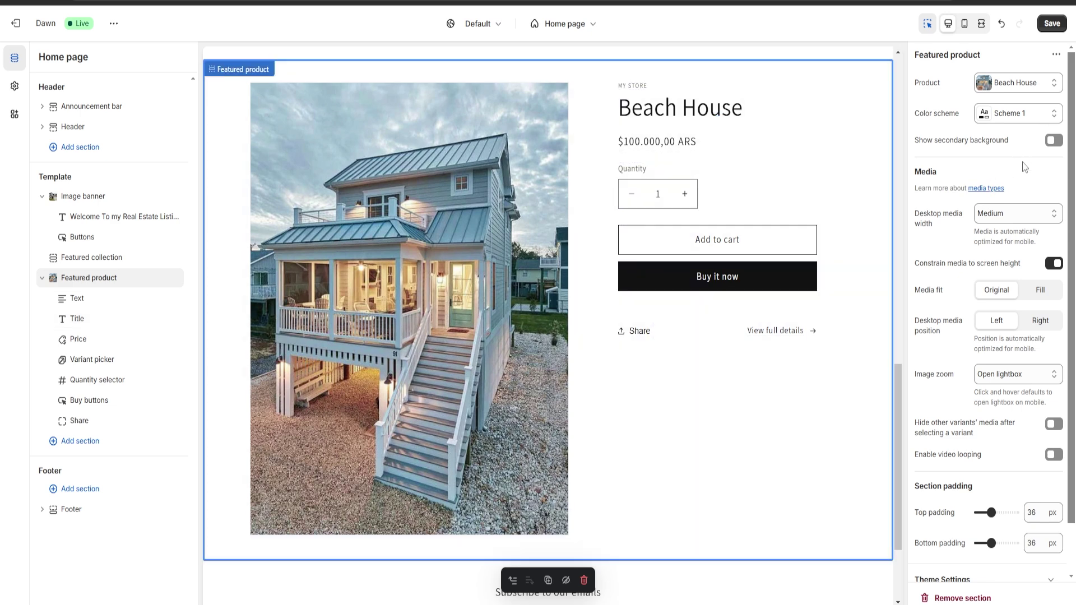
left_click(1001, 115)
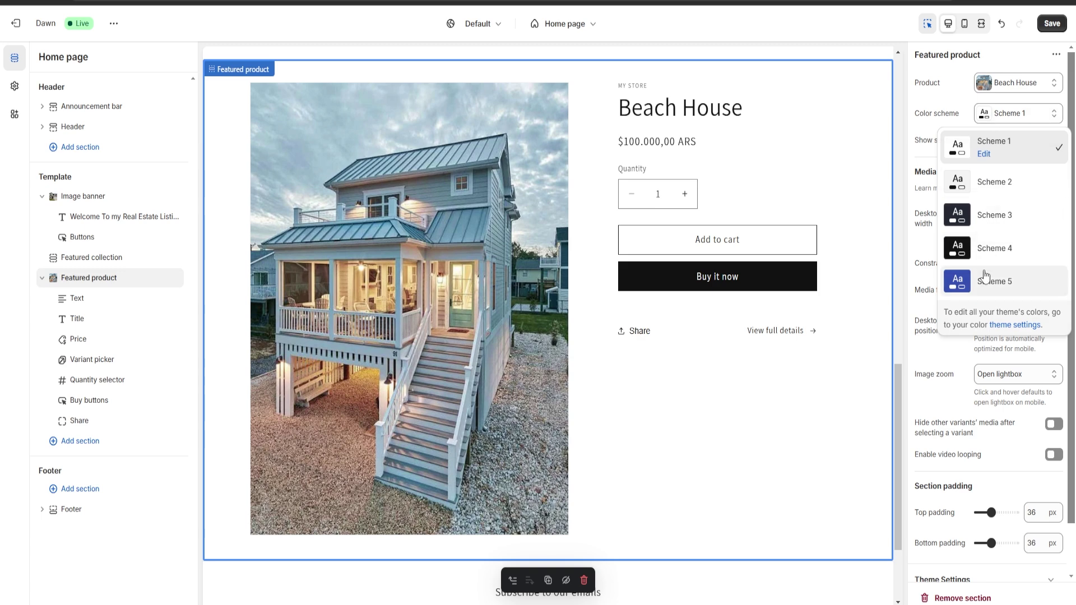
left_click(992, 249)
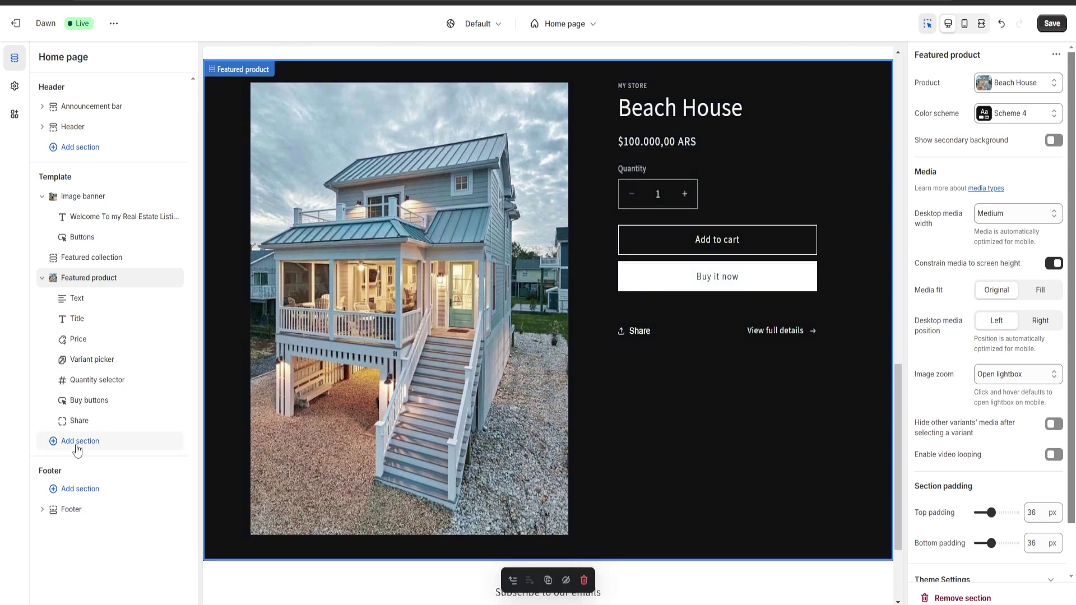
left_click(79, 441)
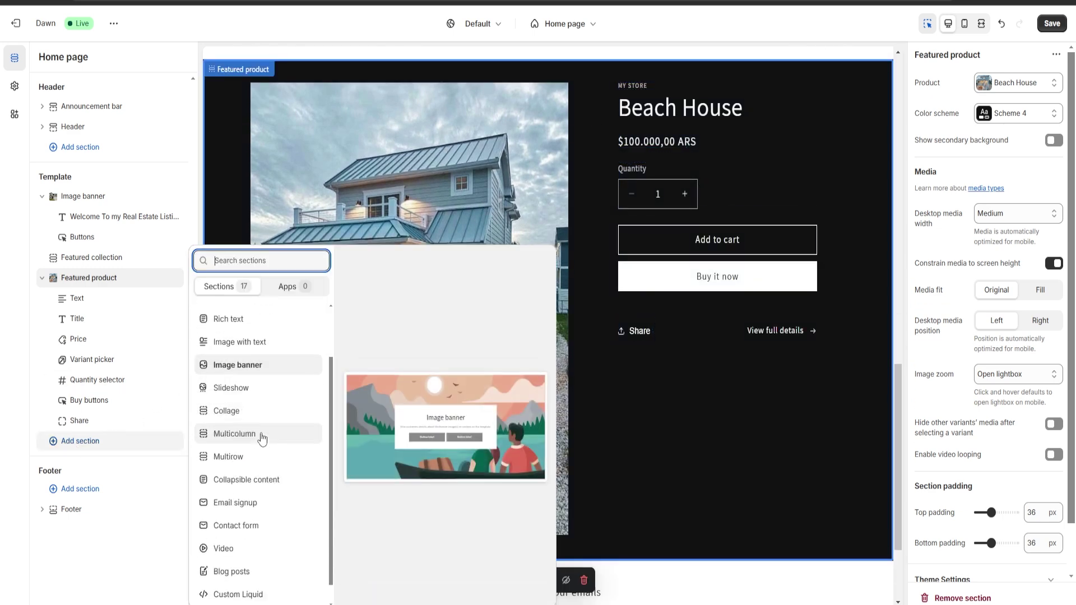
left_click(213, 316)
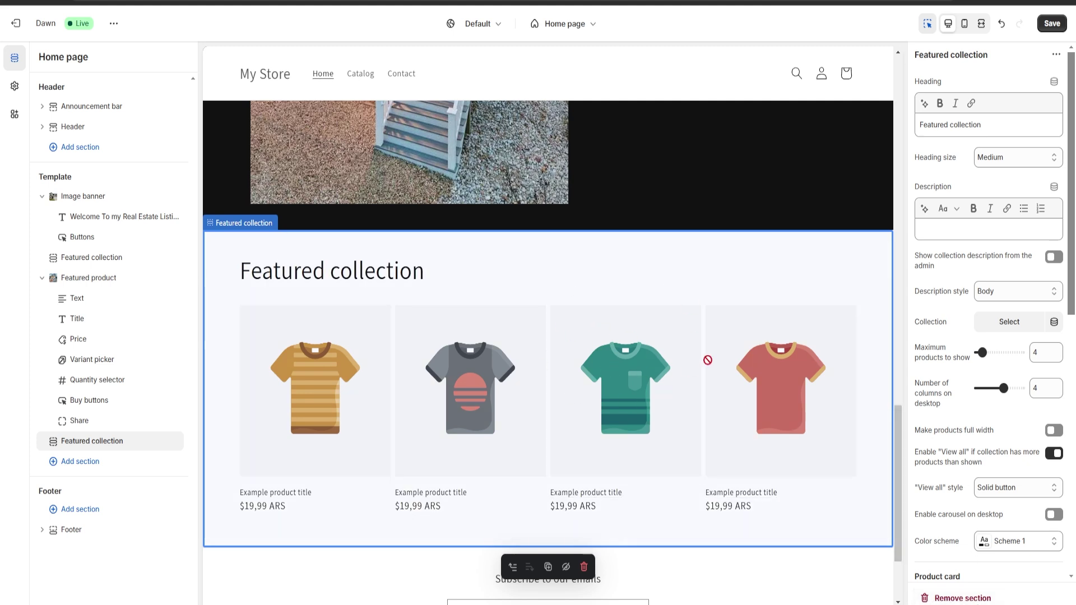
left_click(960, 599)
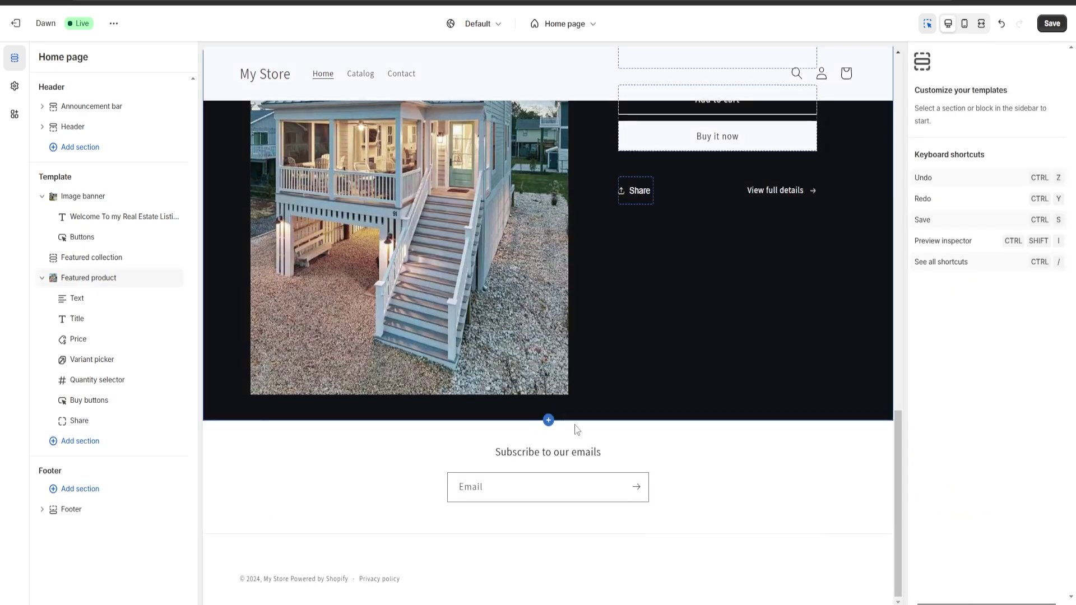
scroll(578, 429, "up", 5)
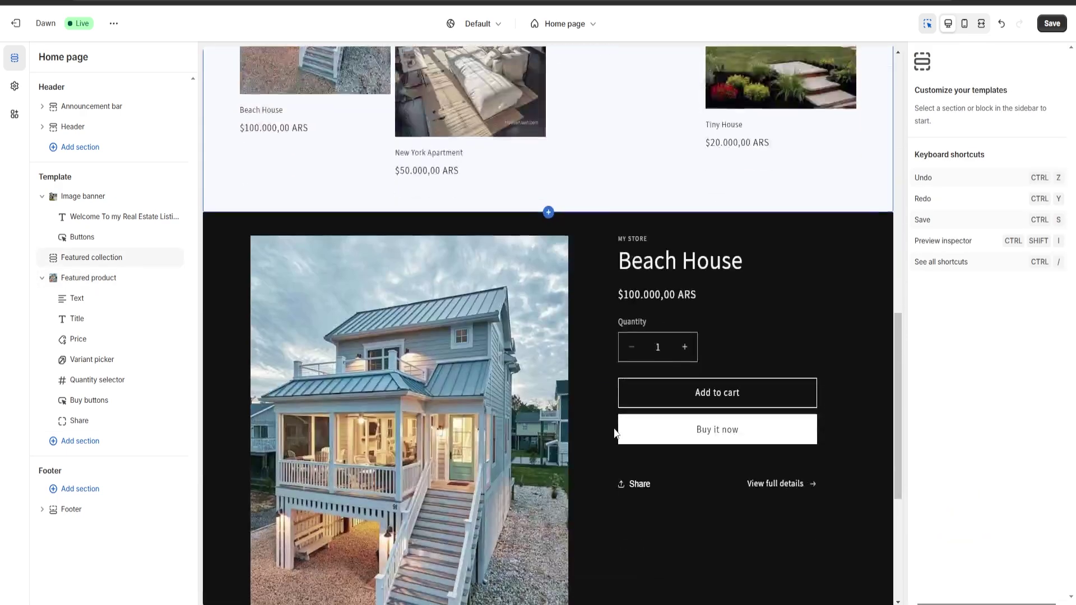
scroll(426, 315, "down", 5)
scroll(426, 308, "up", 2)
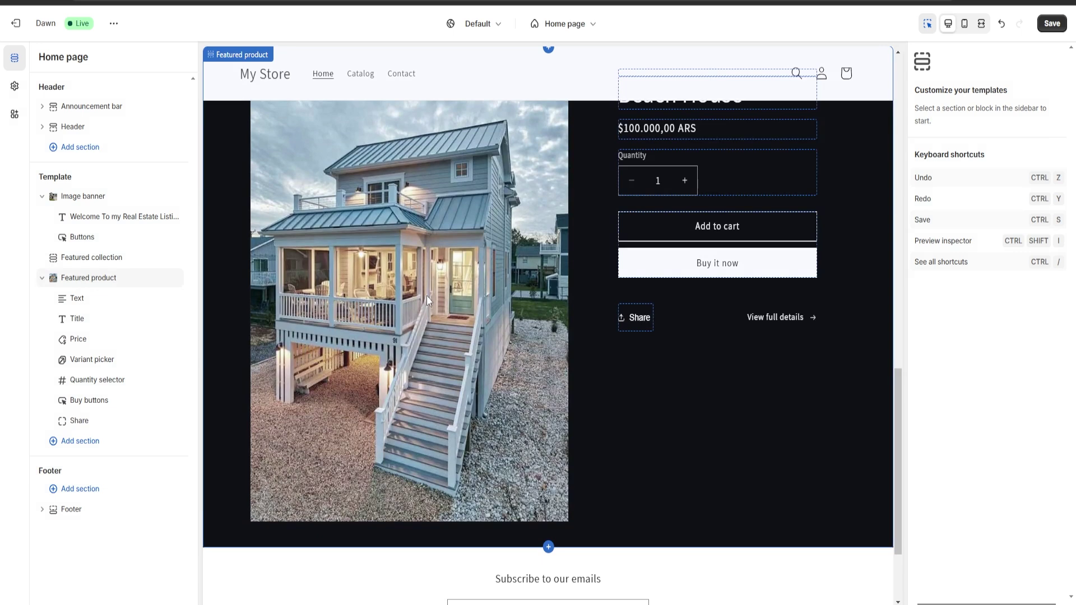
Look through the Footer and Header section pickers, select the Header, and save the theme.
left_click(96, 495)
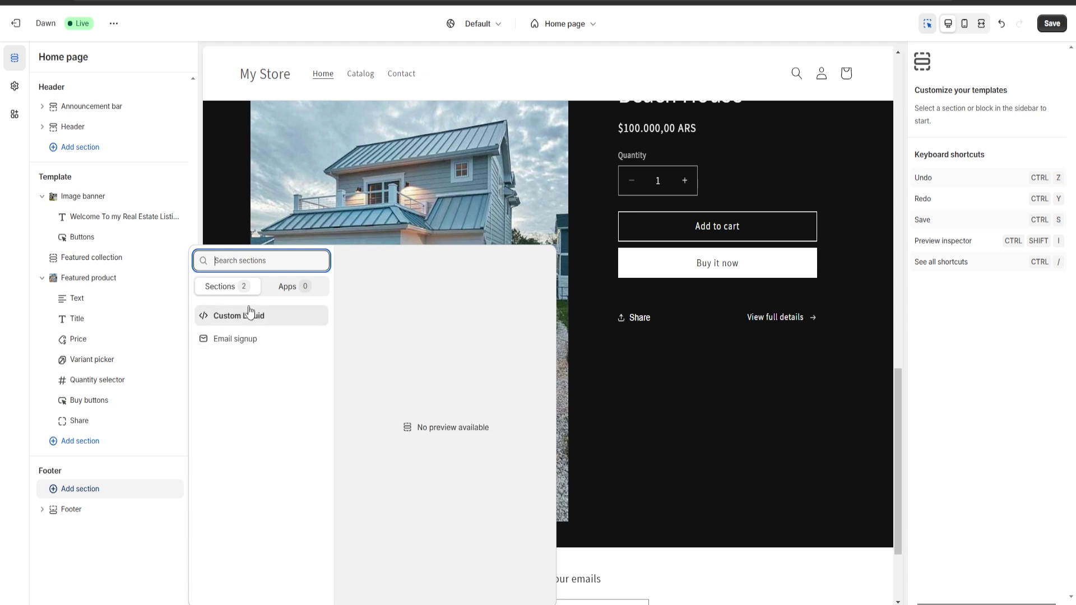
left_click(231, 206)
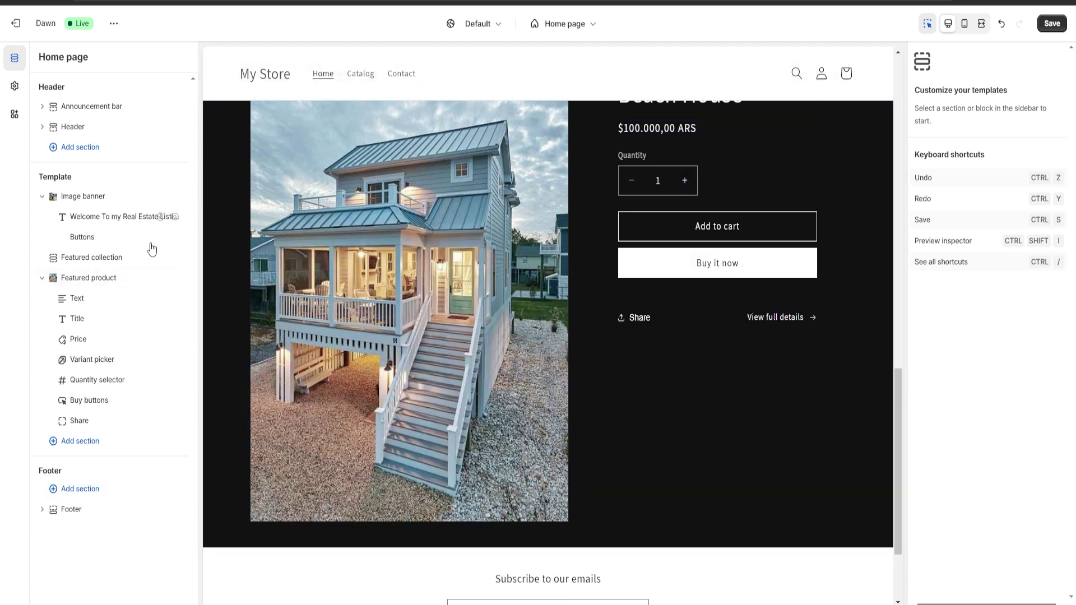
left_click(105, 155)
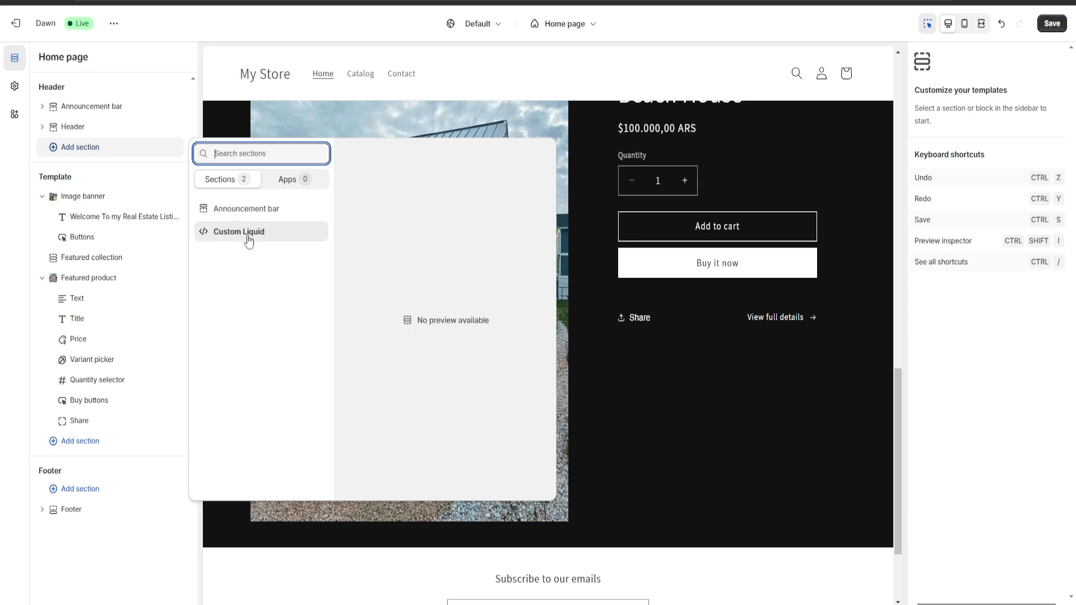
left_click(179, 105)
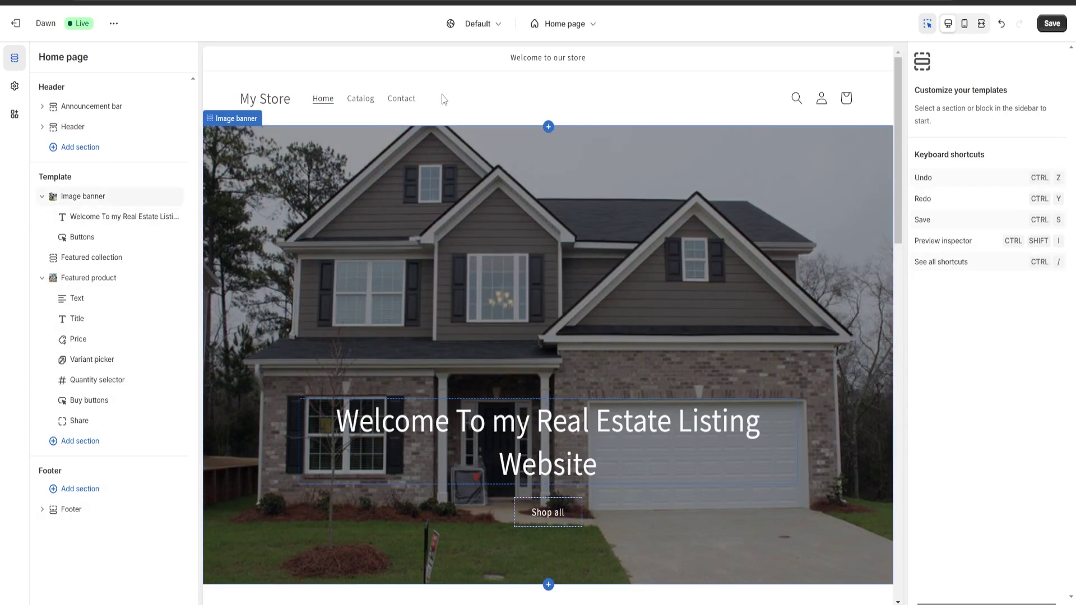
left_click(444, 99)
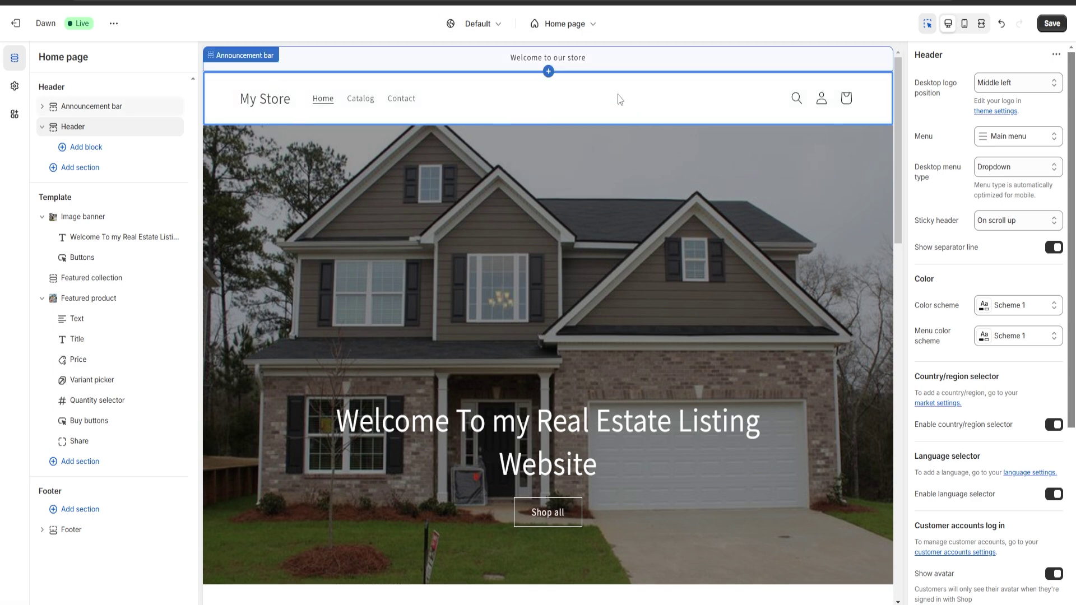
left_click(1053, 24)
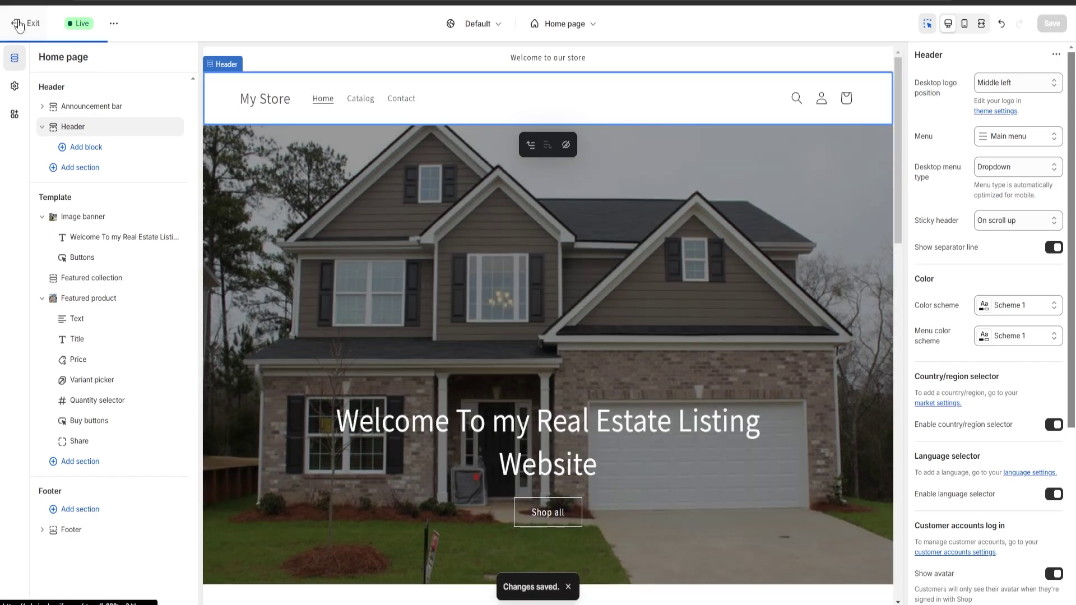
From the Home setup guide's Name your store step, rename the store to 'Real Estate Listing' and save.
left_click(18, 26)
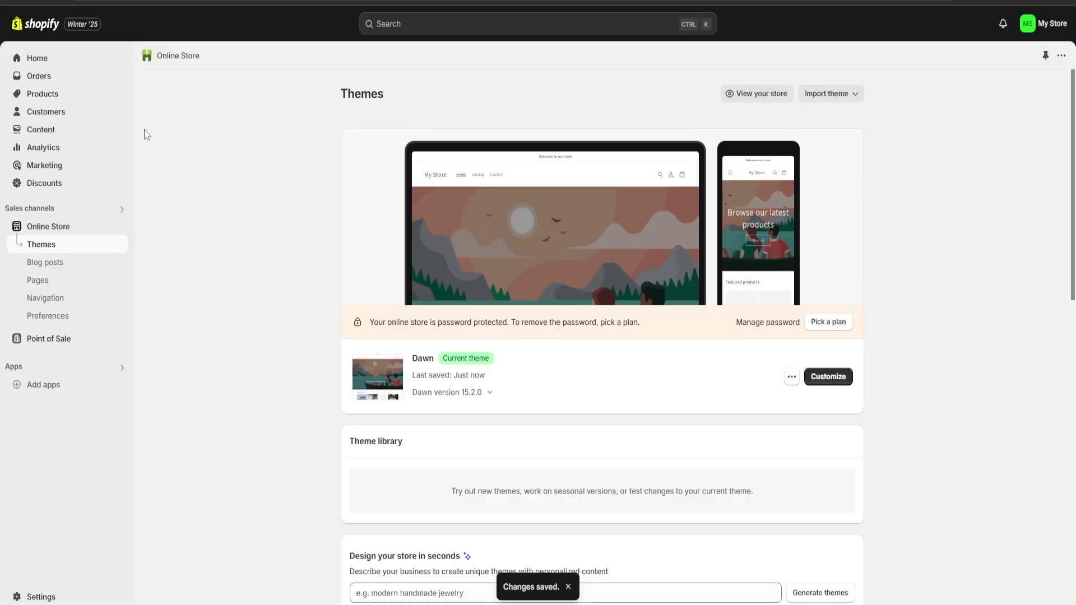
left_click(48, 60)
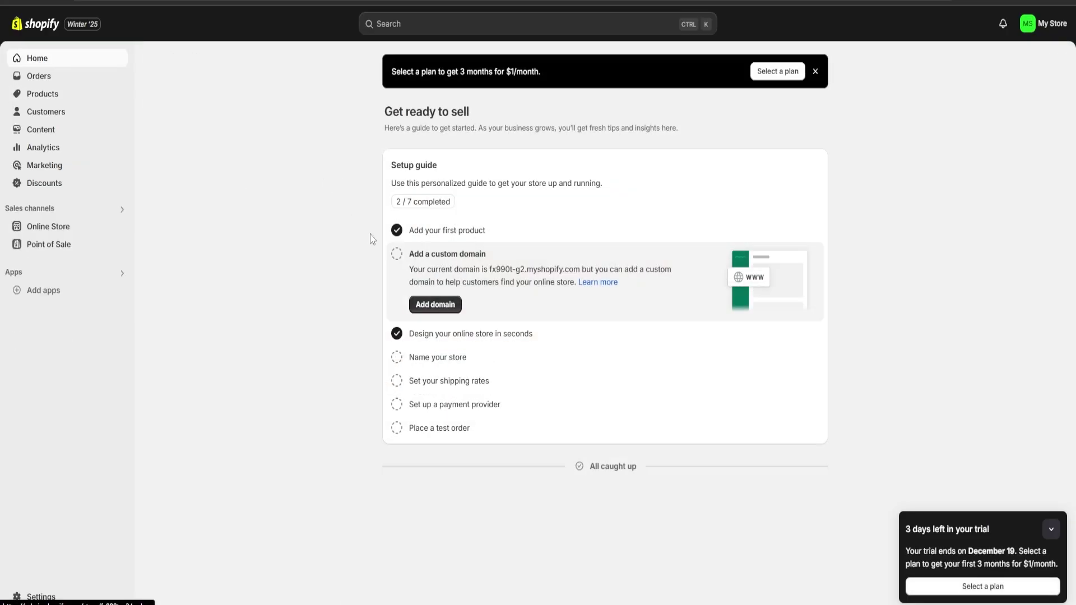
left_click(441, 360)
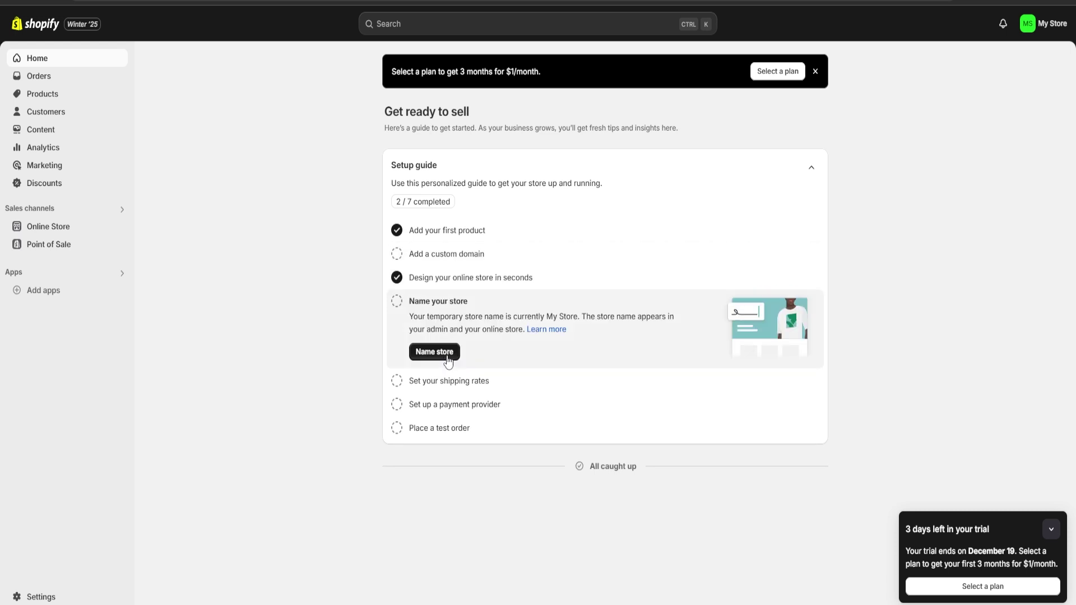
left_click(441, 351)
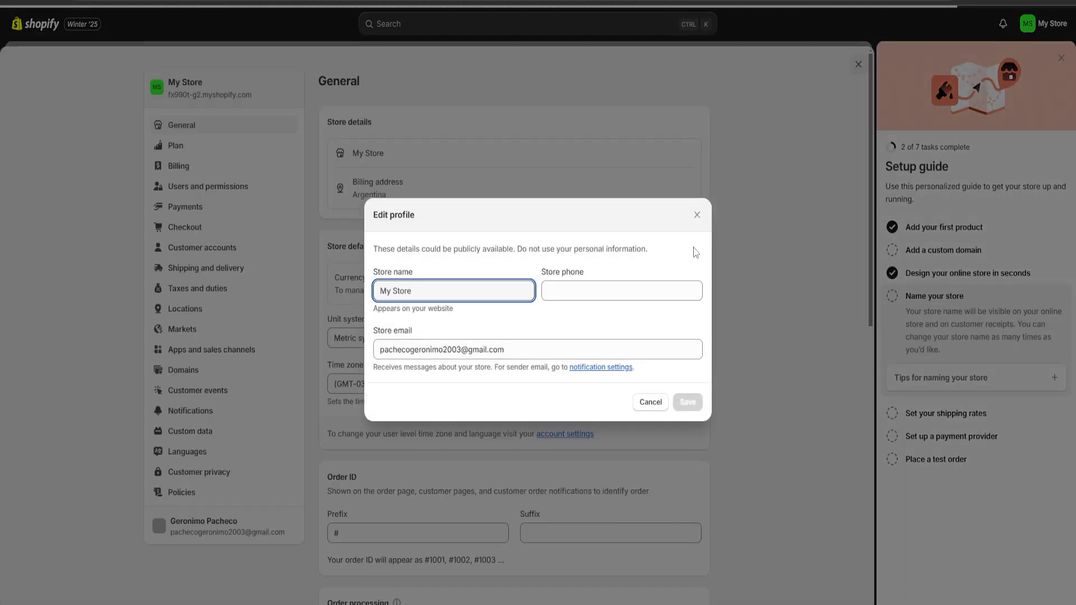
left_click_drag(459, 292, 386, 281)
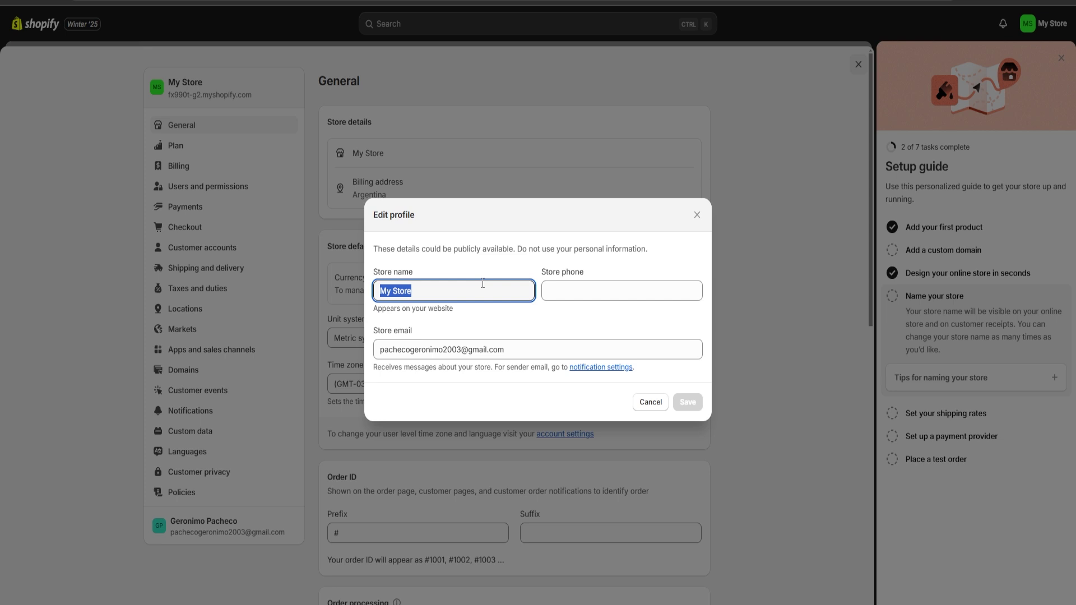
type("Real Estate Listing")
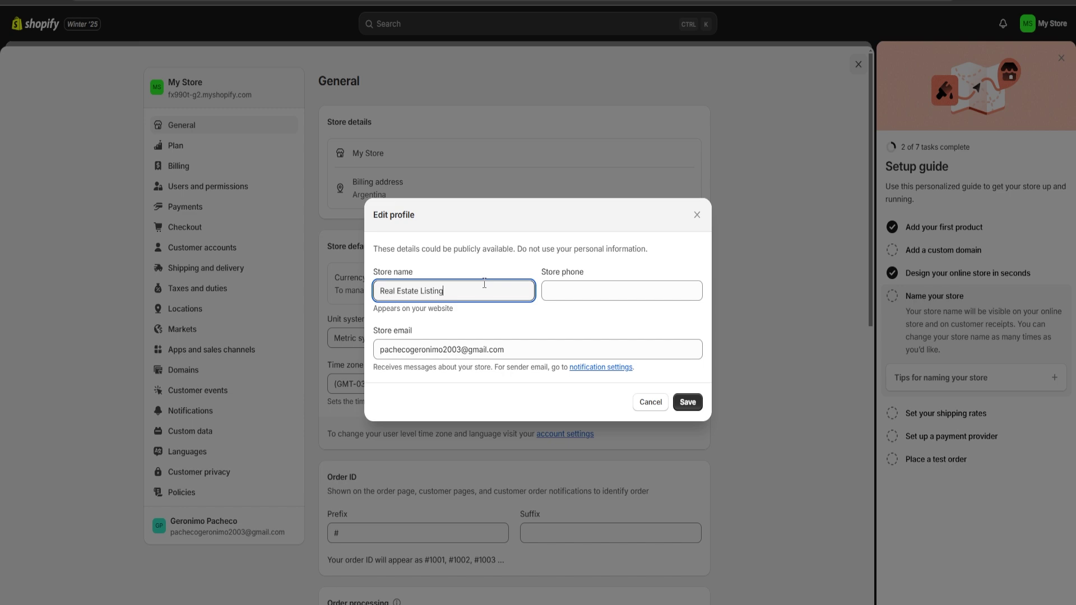
left_click(688, 404)
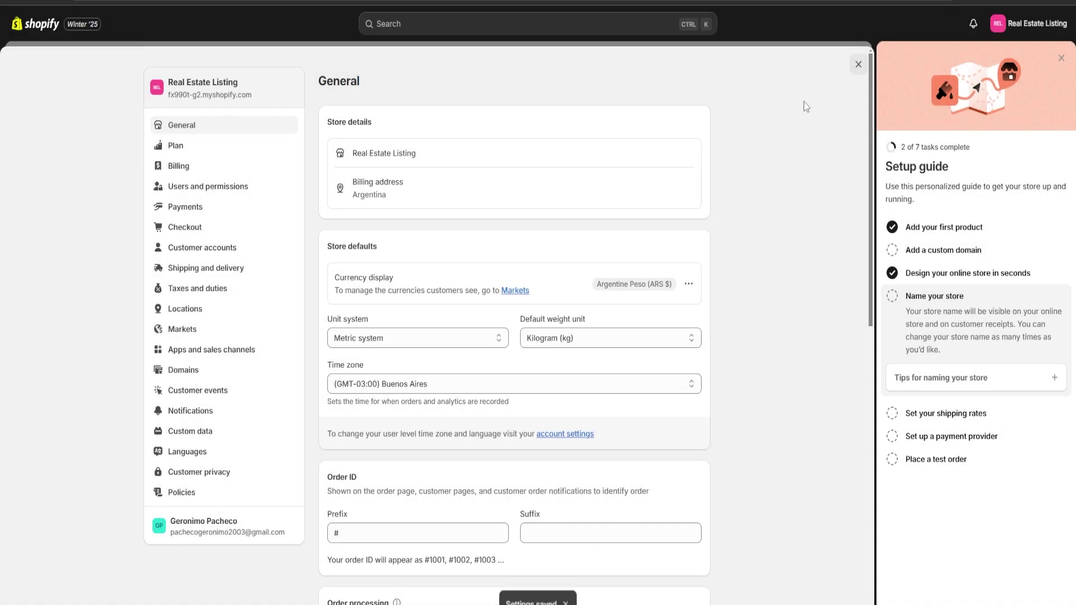
key("Escape")
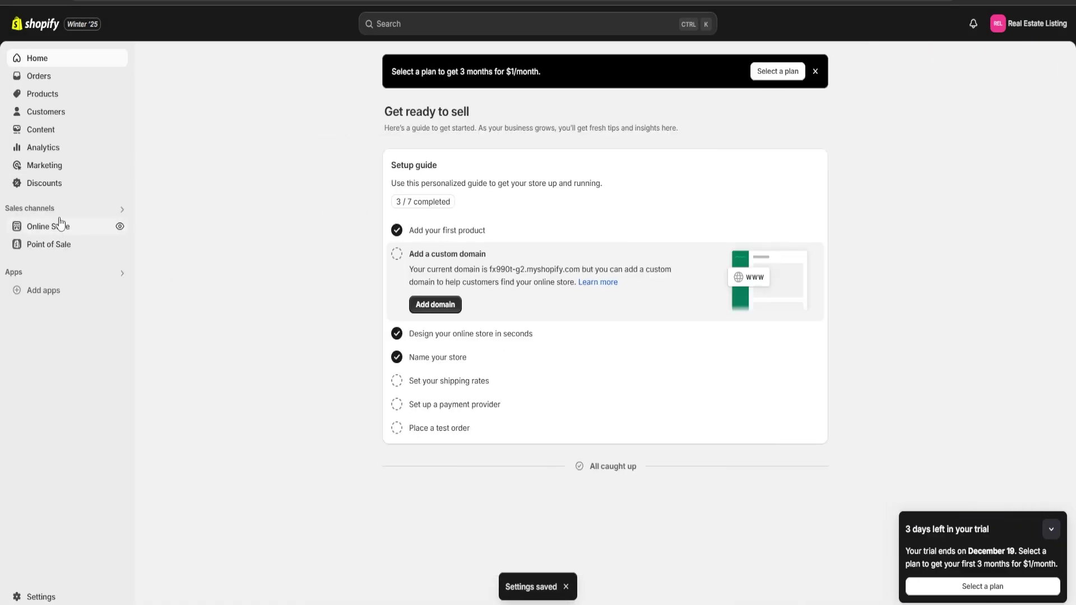
left_click(57, 231)
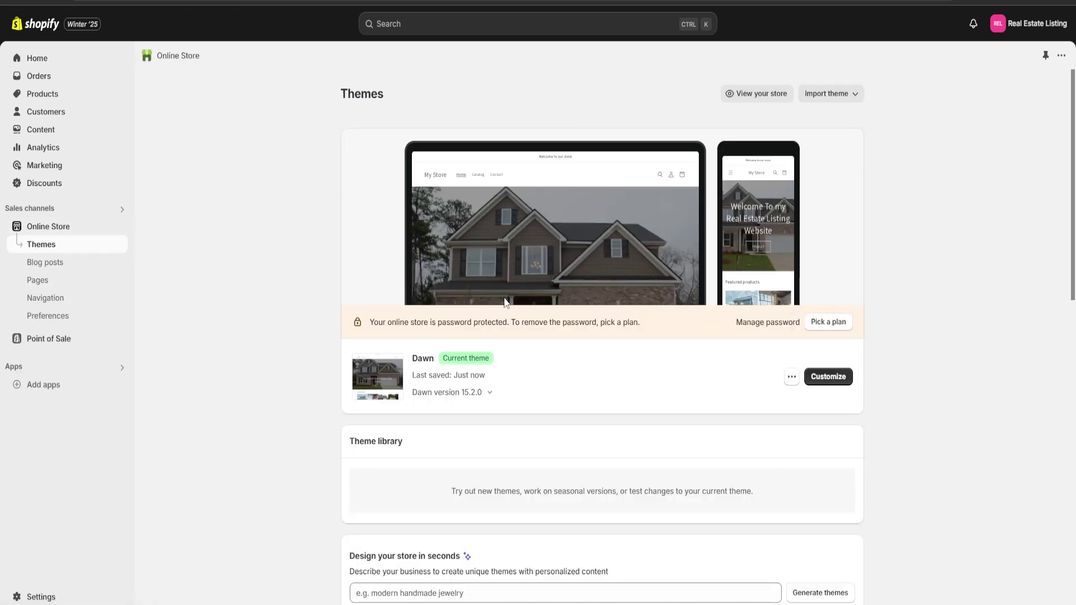
Preview the current Dawn theme storefront, scroll through it, then dismiss the theme actions menu.
left_click(791, 378)
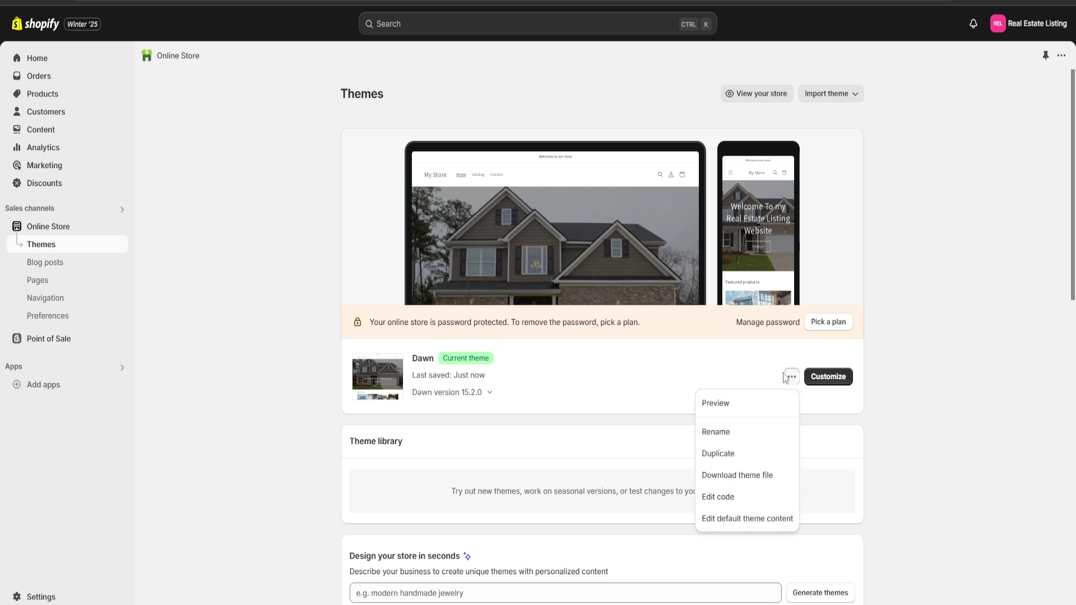
left_click(717, 405)
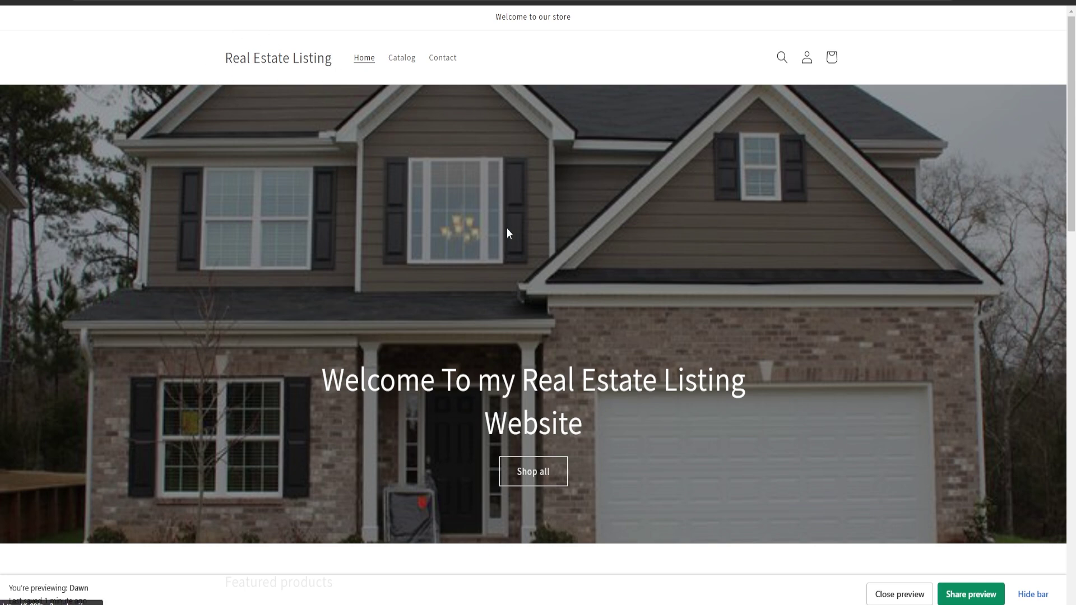
scroll(506, 230, "down", 5)
scroll(540, 226, "down", 10)
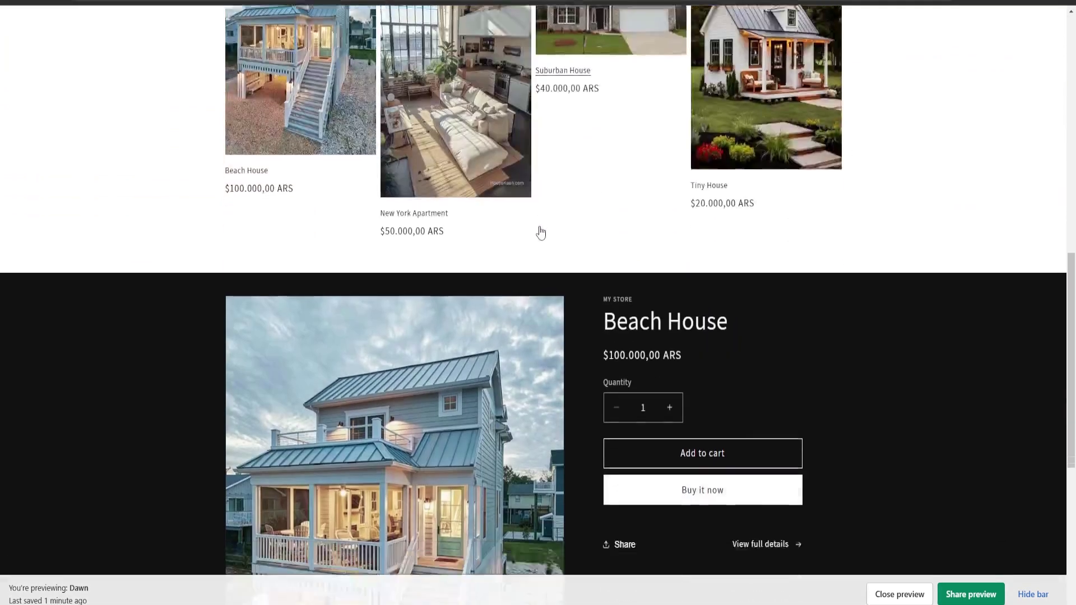
scroll(541, 232, "up", 2)
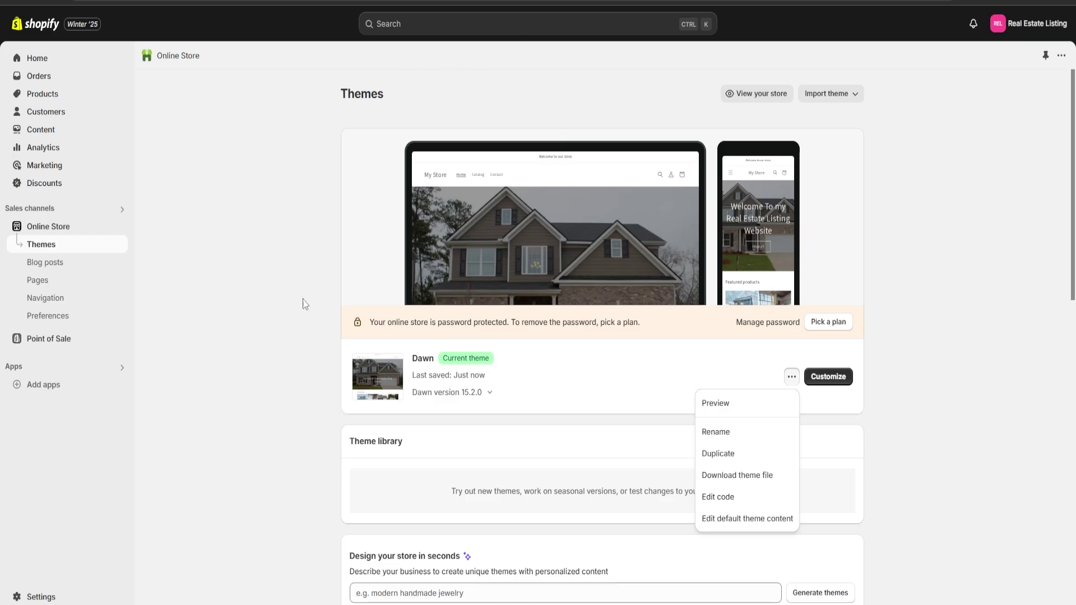
left_click(471, 76)
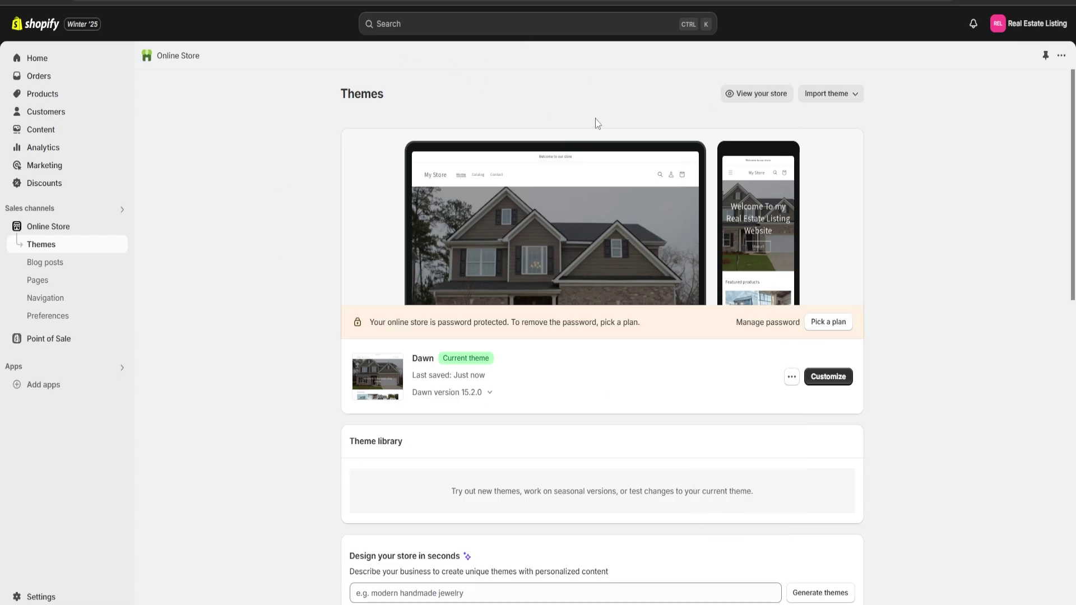
left_click(53, 148)
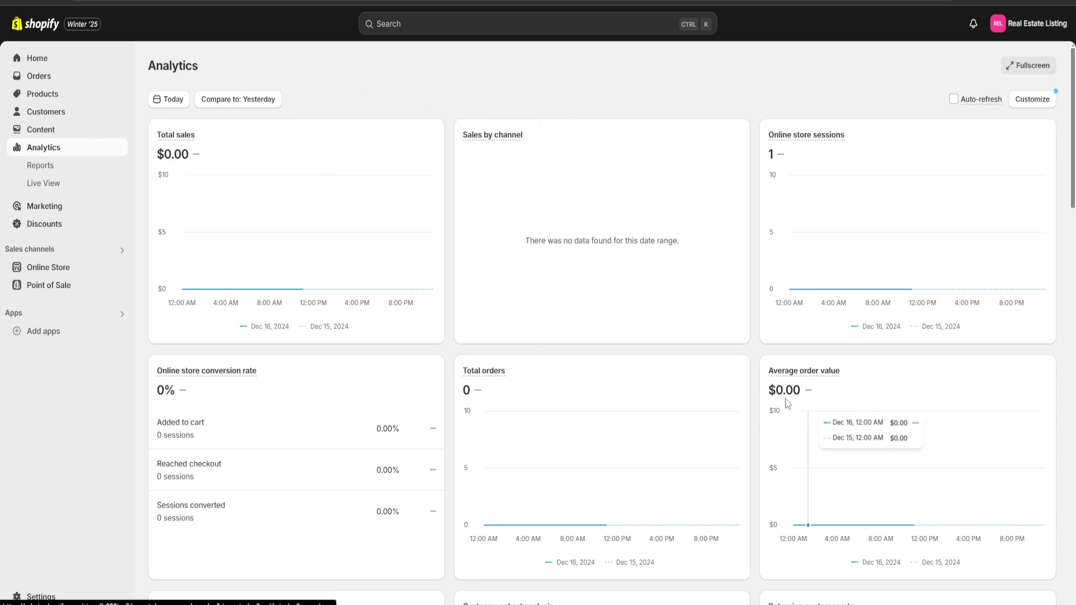
mouse_move(819, 378)
scroll(751, 247, "down", 11)
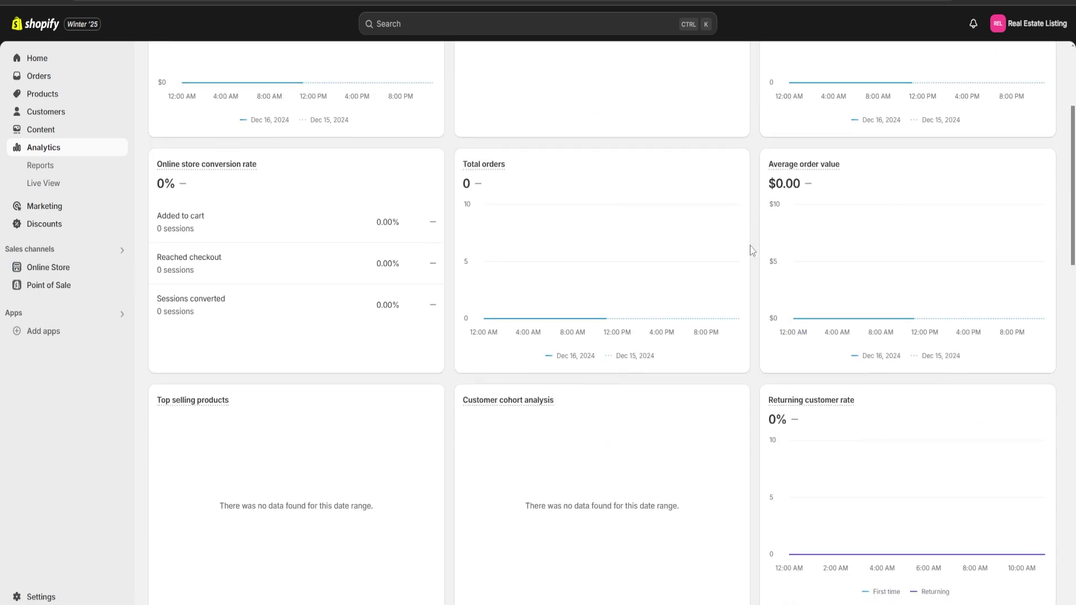
scroll(752, 247, "down", 8)
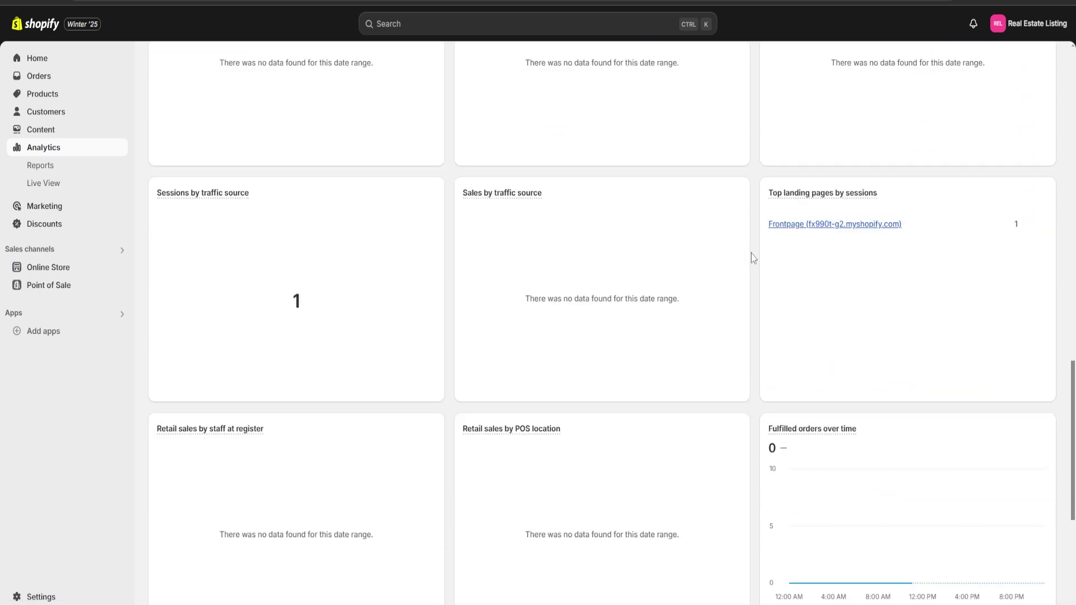
scroll(755, 255, "up", 8)
scroll(759, 259, "up", 12)
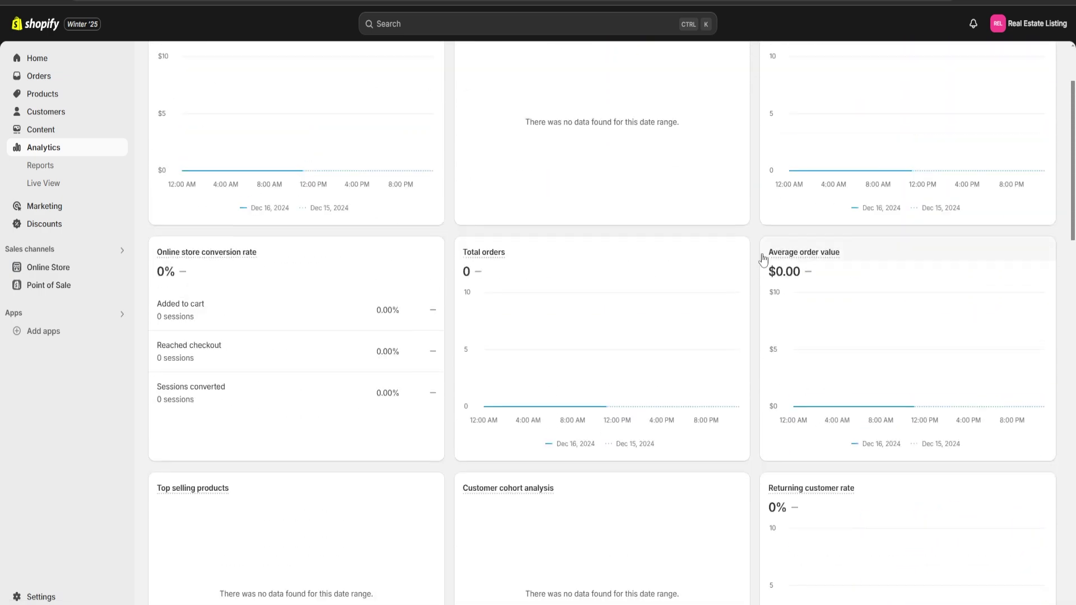
scroll(446, 184, "down", 19)
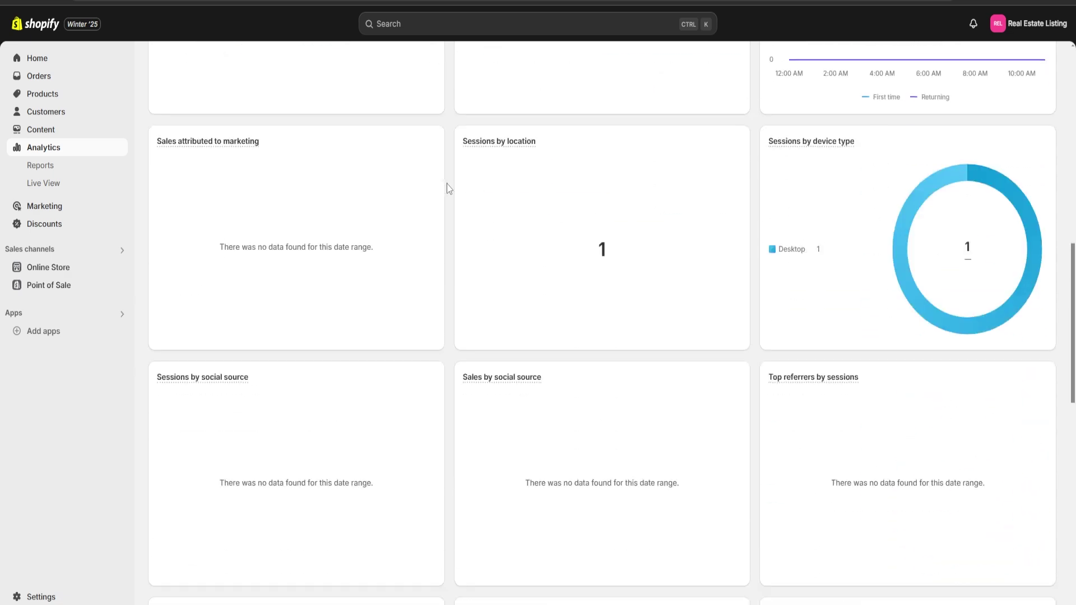
scroll(448, 191, "down", 6)
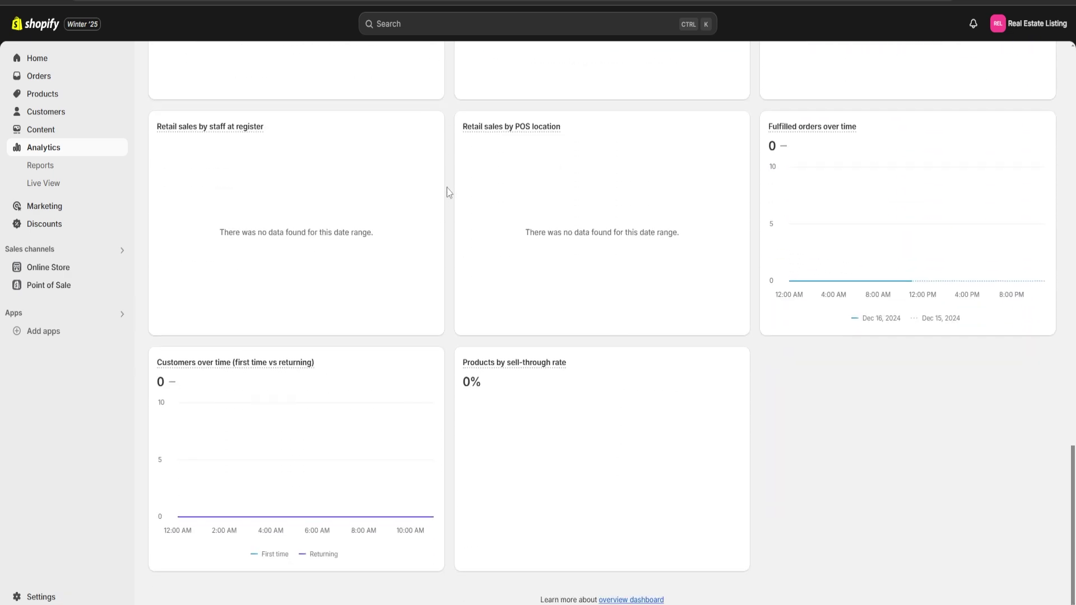
scroll(453, 283, "up", 3)
scroll(453, 283, "up", 20)
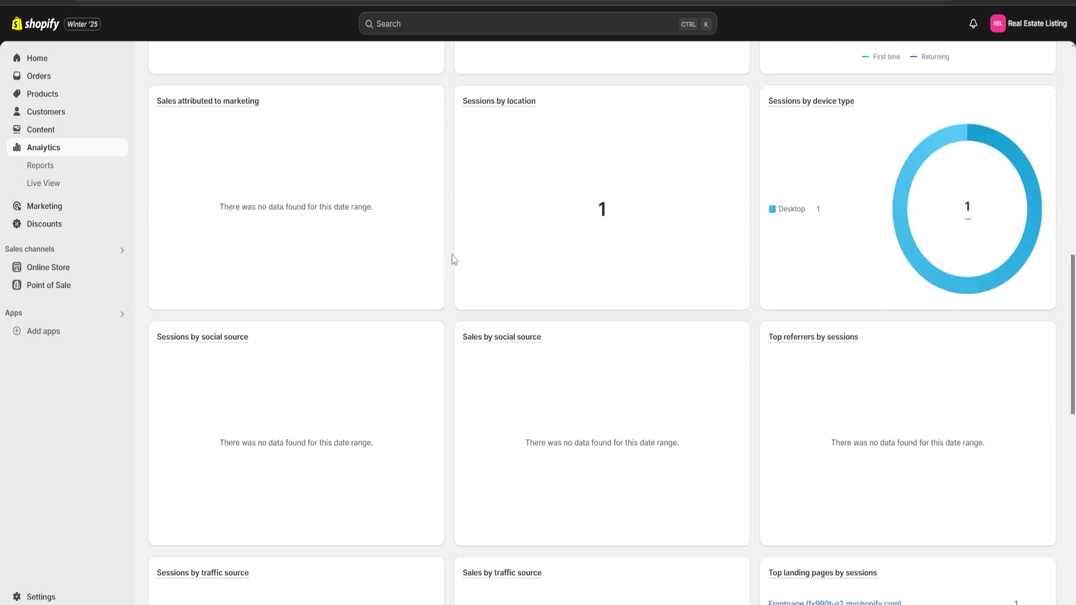
scroll(453, 262, "up", 3)
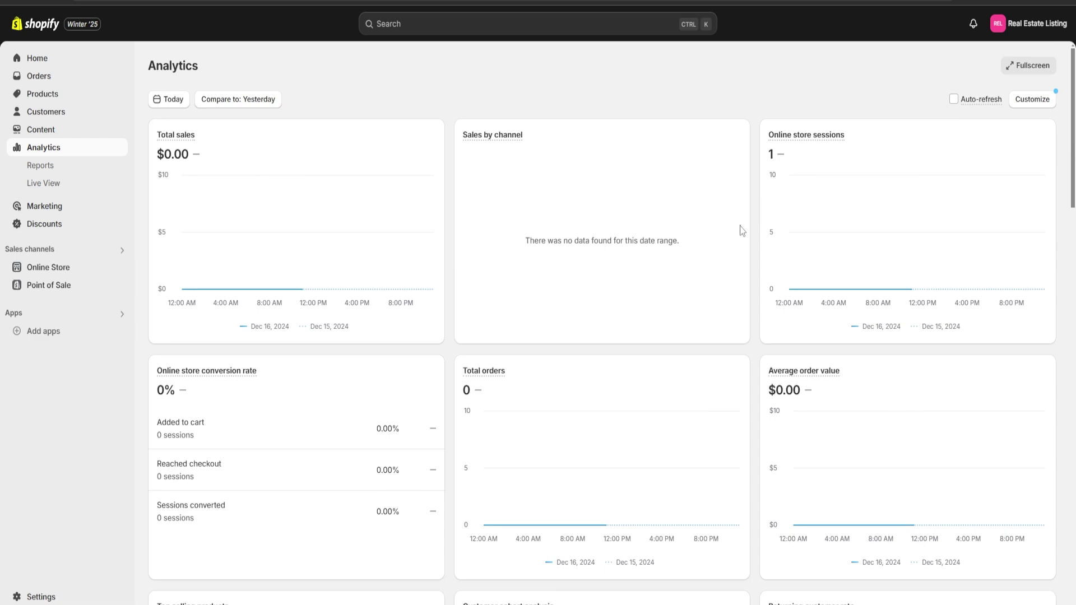
scroll(742, 231, "down", 18)
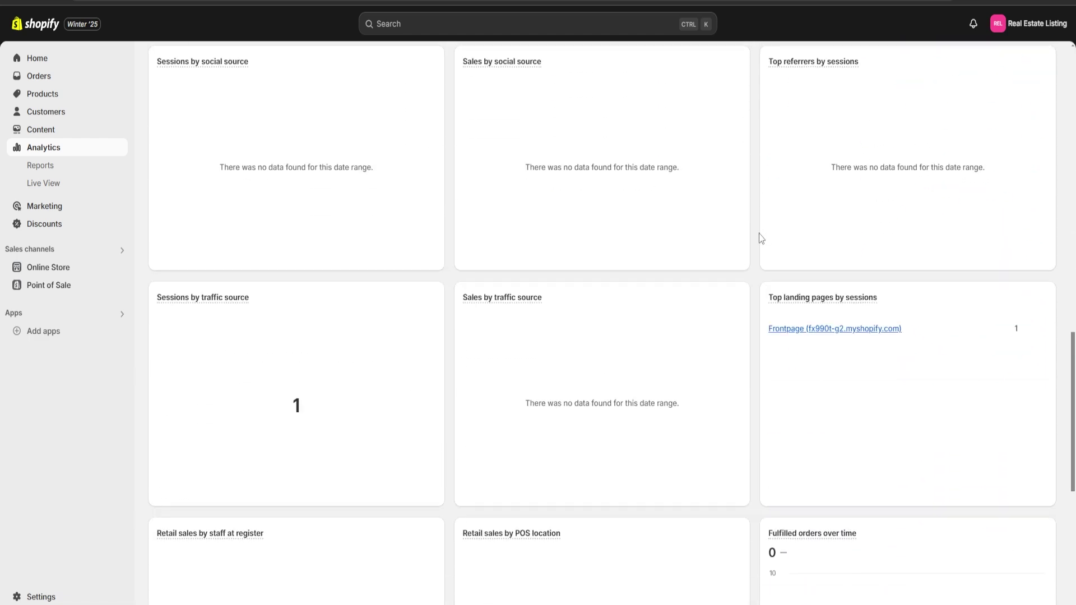
scroll(752, 242, "down", 7)
scroll(448, 320, "up", 5)
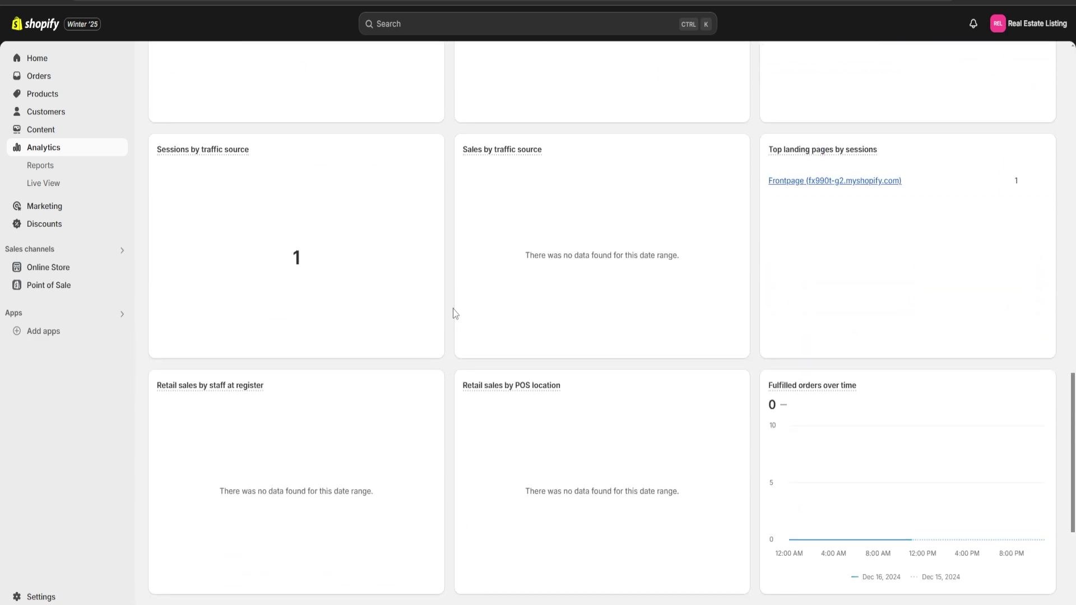
scroll(456, 314, "up", 20)
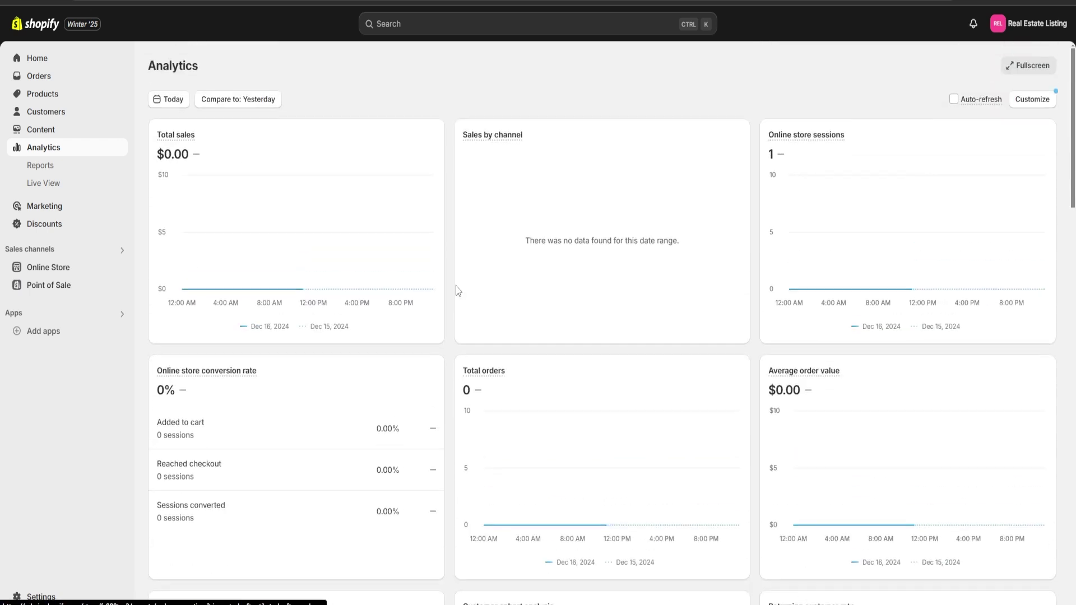
Add a new Amount off products discount from Discounts and focus its Discount code field.
left_click(64, 225)
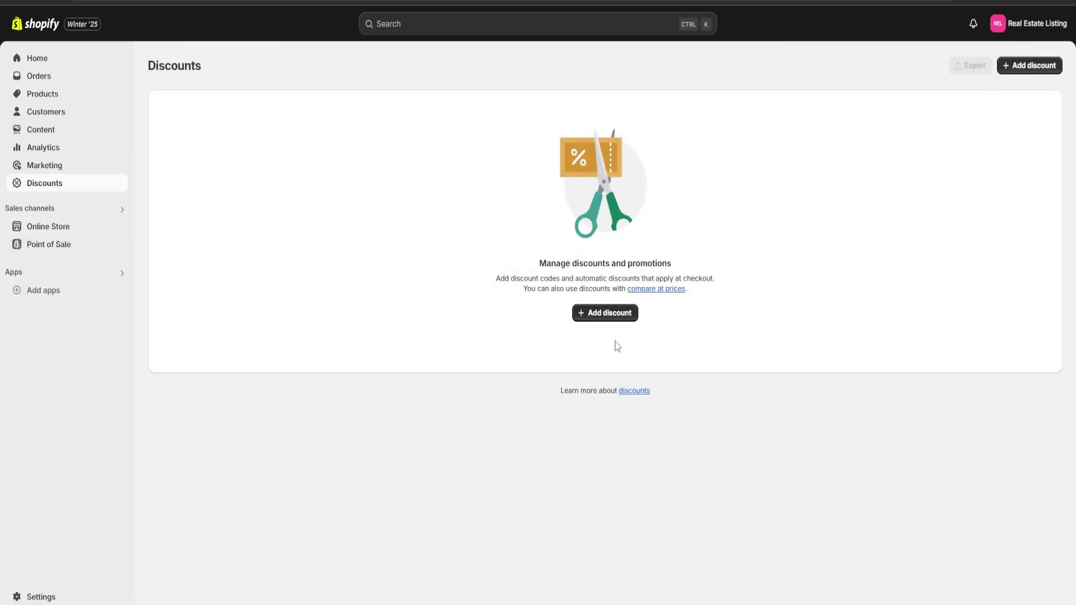
left_click(605, 314)
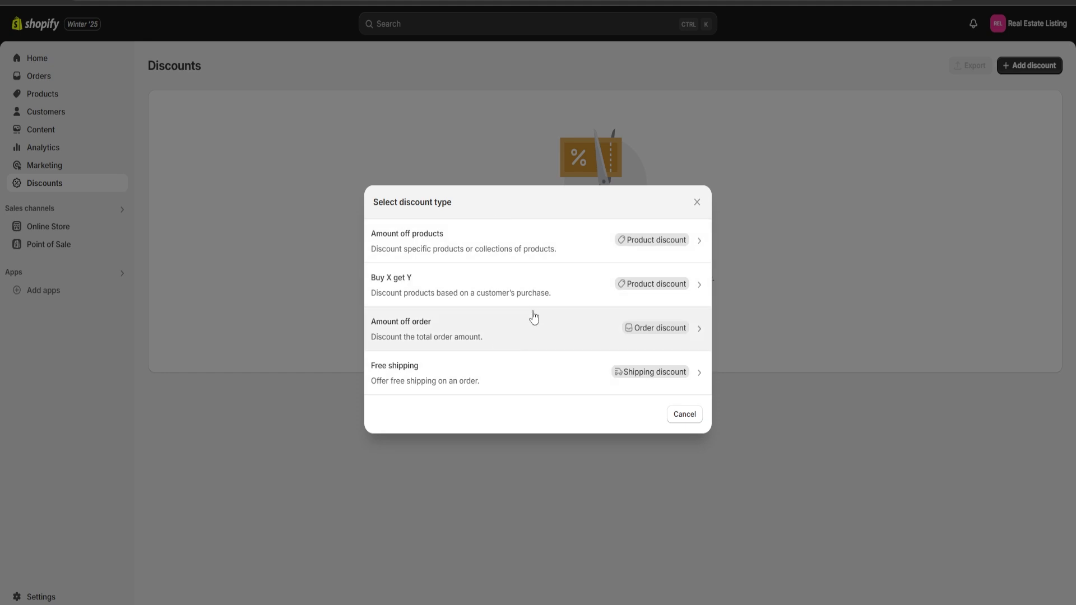
left_click(489, 242)
left_click(448, 192)
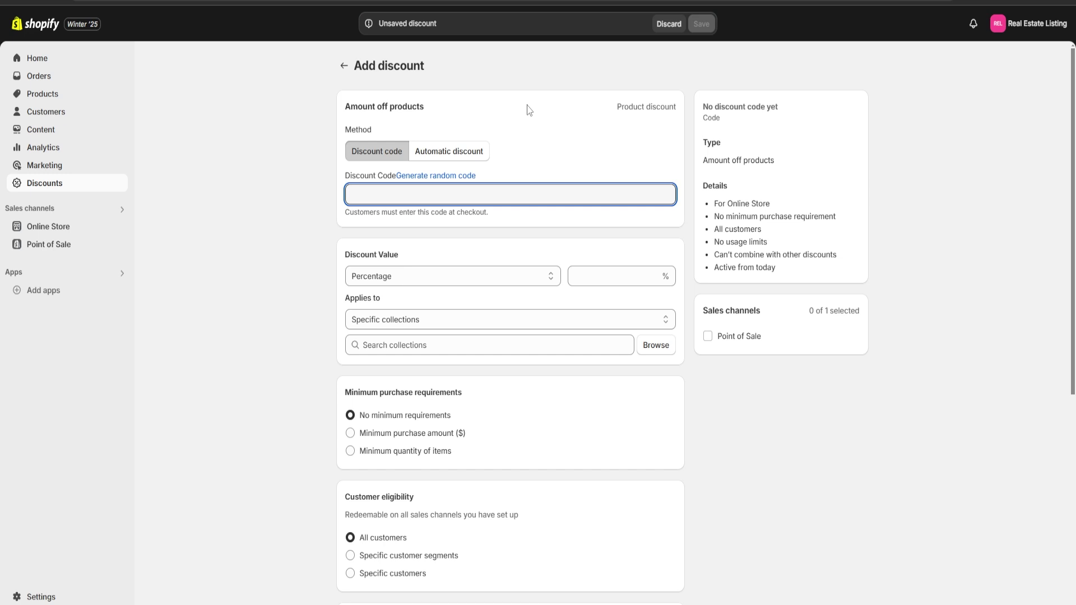
Replace the typed code 'house10' with a randomly generated discount code.
type("hou")
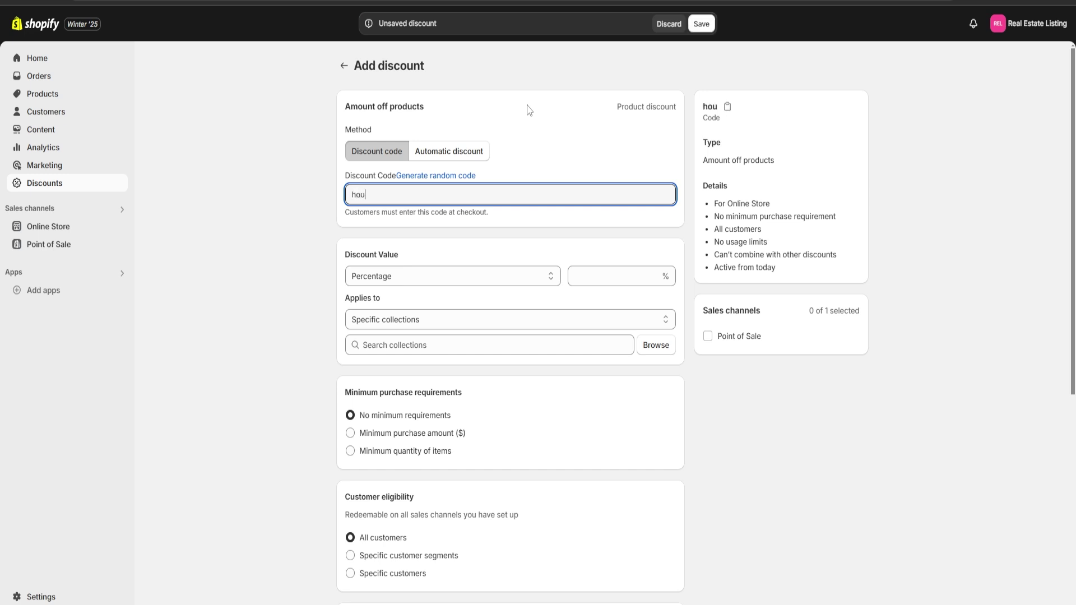
type("se101")
left_click(425, 178)
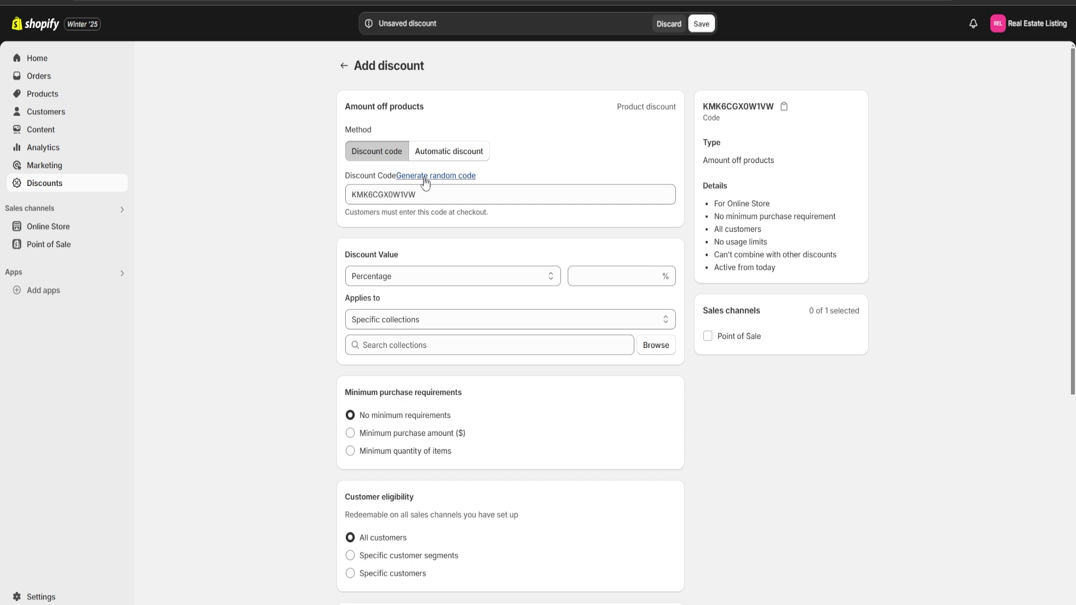
left_click(425, 191)
double_click(442, 192)
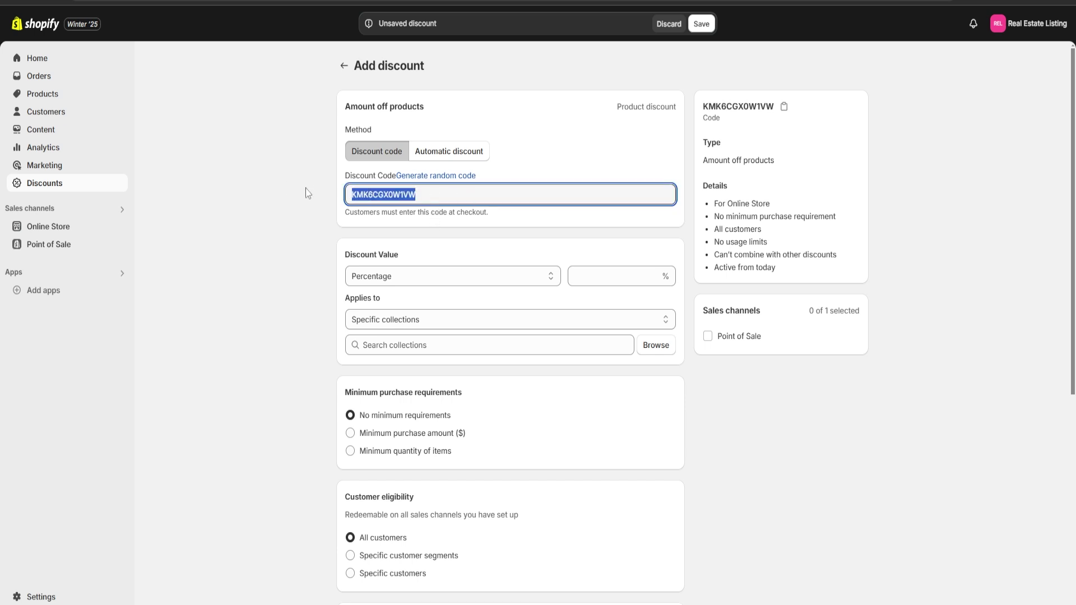
left_click(465, 193)
scroll(480, 213, "down", 1)
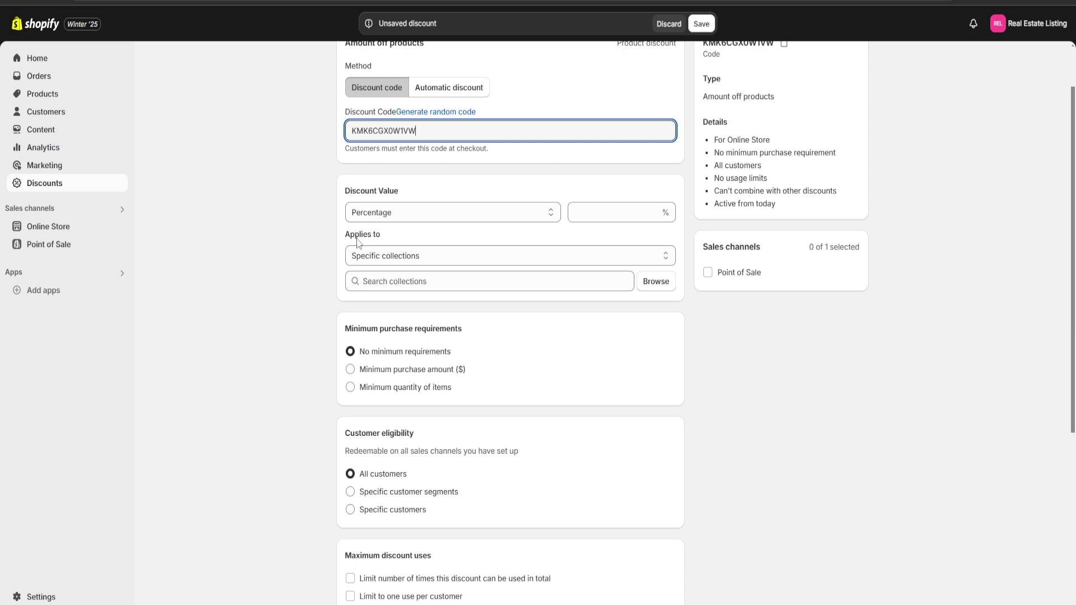
Set the discount to 5% (Percentage) and apply it to the Home page collection.
left_click(503, 218)
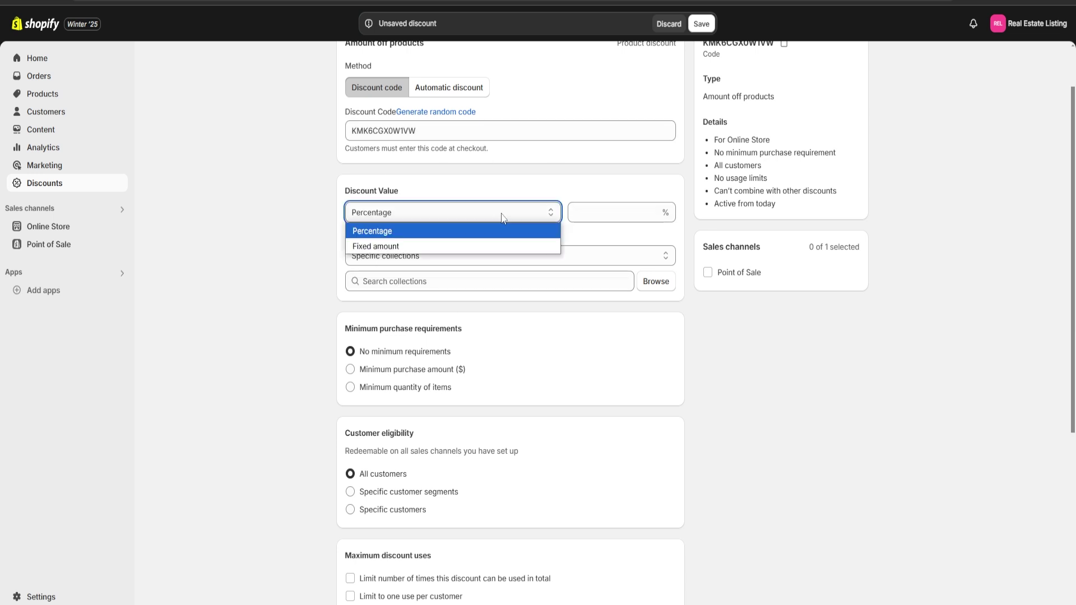
left_click(462, 234)
left_click(627, 218)
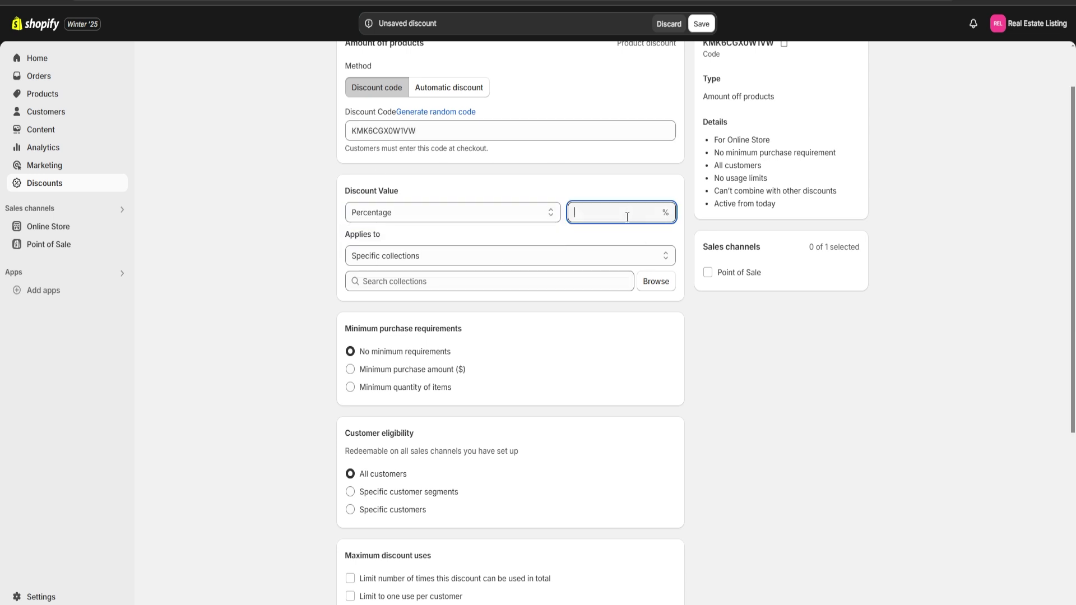
type("5")
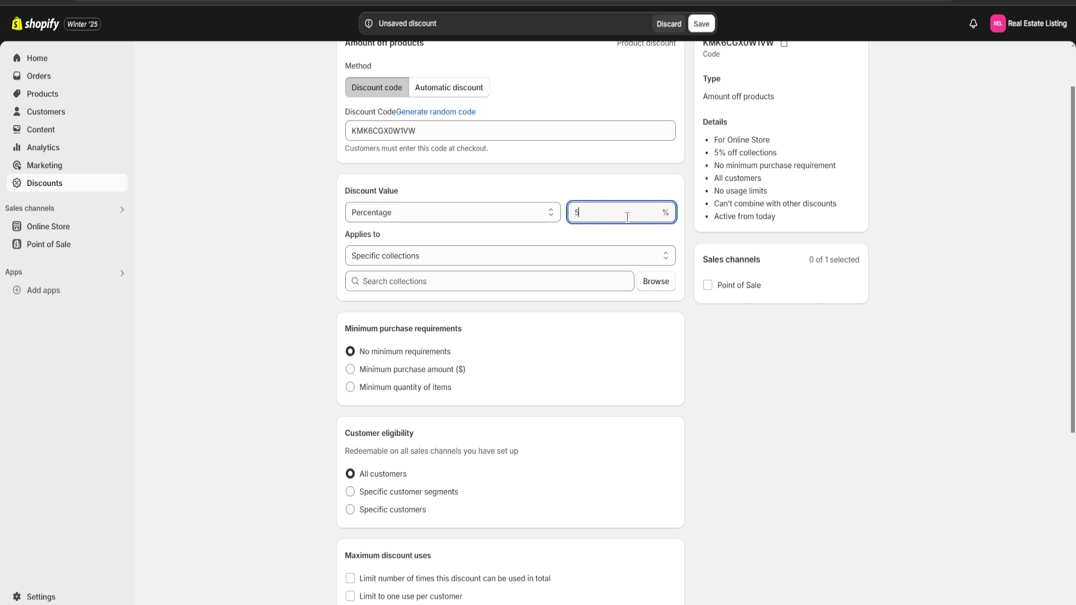
left_click(725, 345)
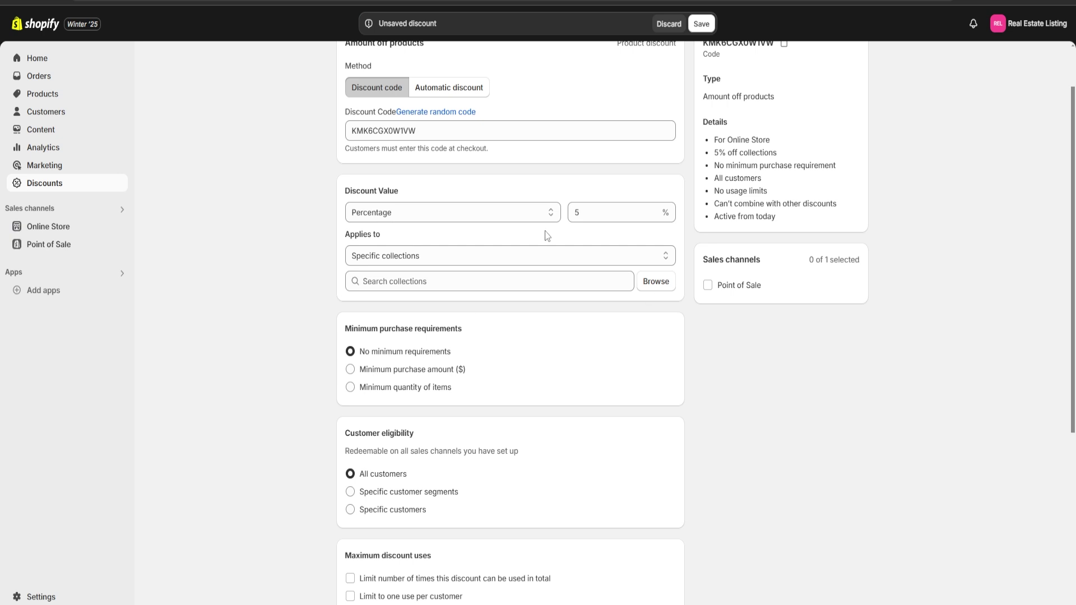
left_click(653, 289)
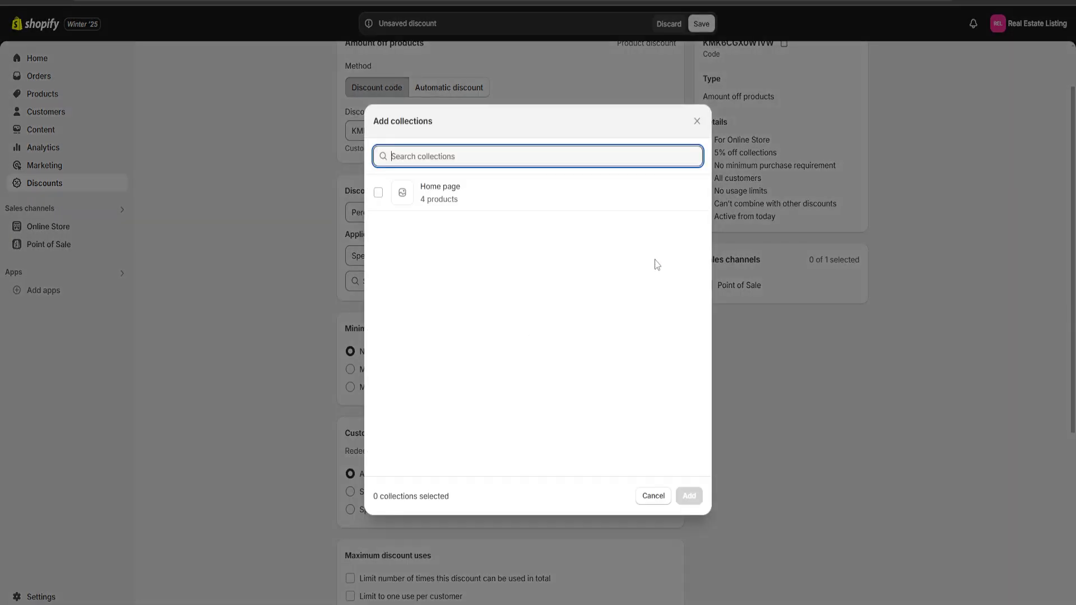
left_click(379, 194)
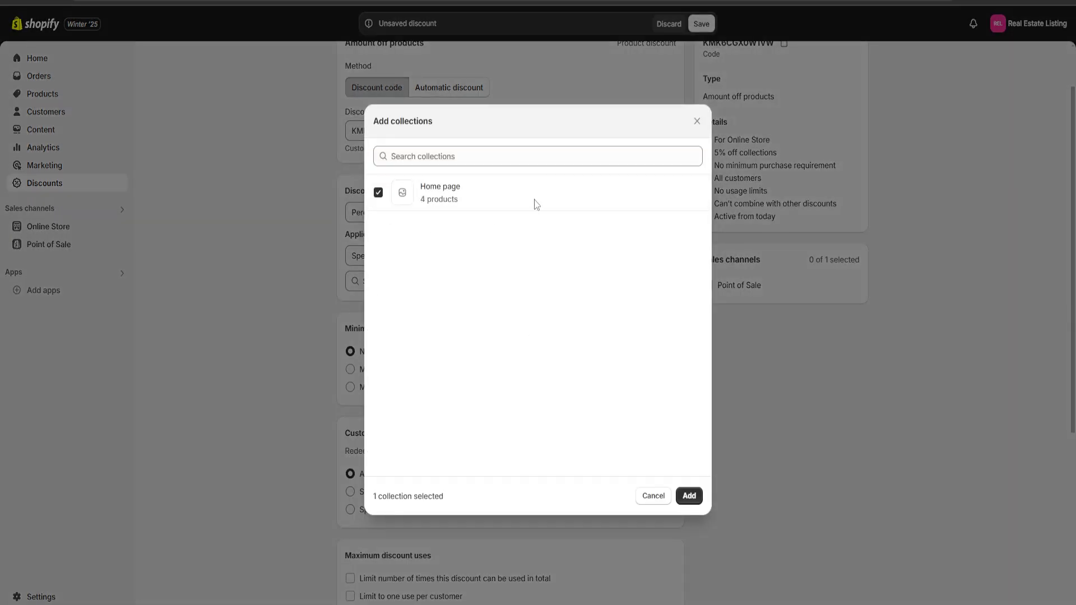
left_click(695, 502)
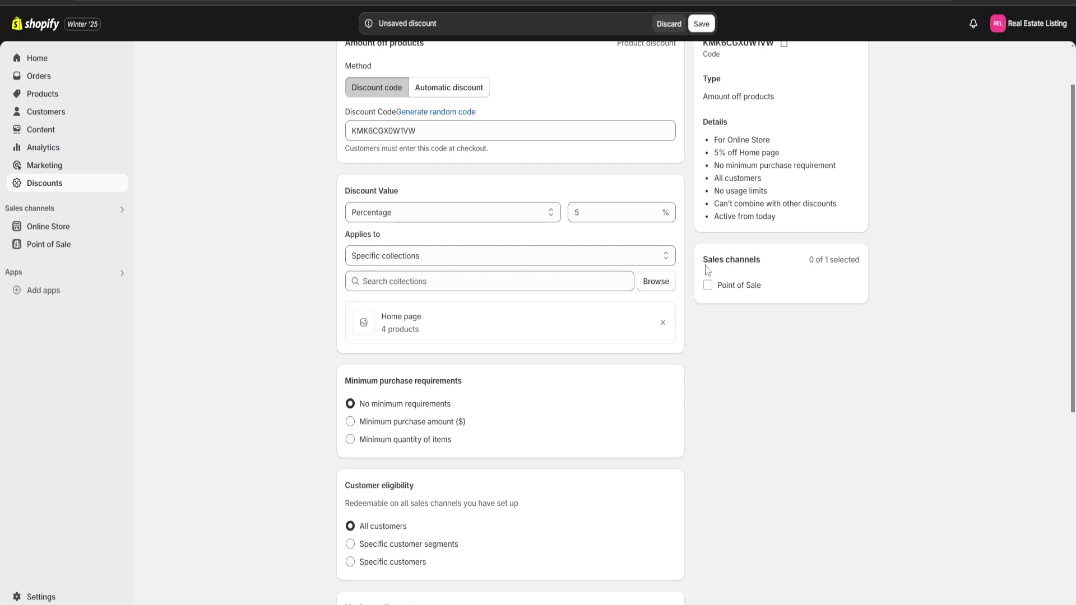
Review the Minimum purchase, Customer eligibility, Maximum discount uses and Combinations sections of the discount form.
scroll(708, 272, "down", 3)
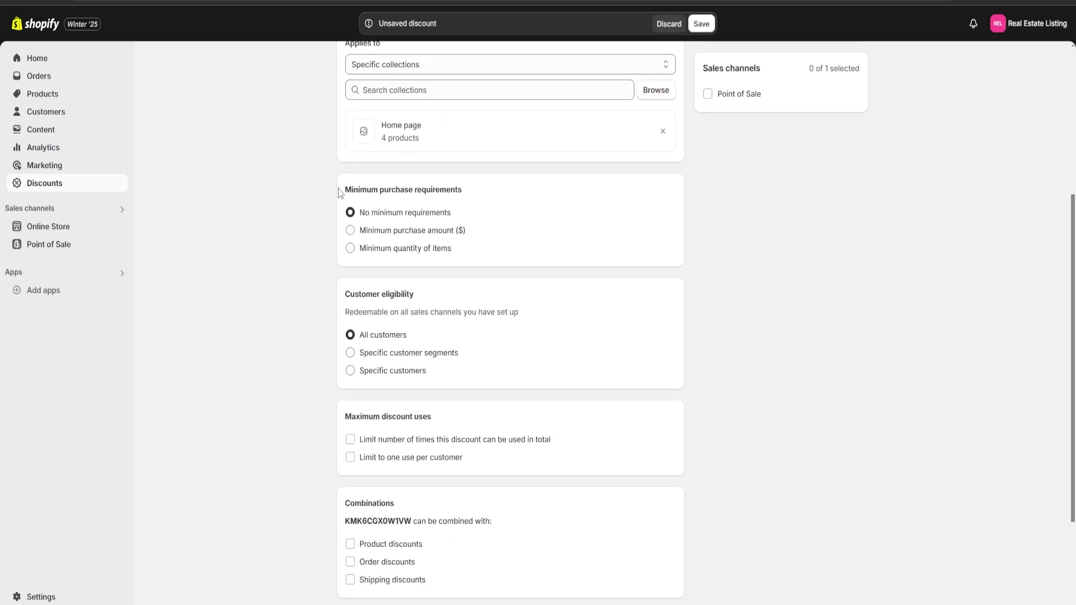
left_click_drag(338, 192, 497, 196)
left_click(498, 197)
left_click_drag(338, 193, 492, 200)
left_click(498, 200)
scroll(478, 211, "down", 2)
scroll(407, 218, "up", 1)
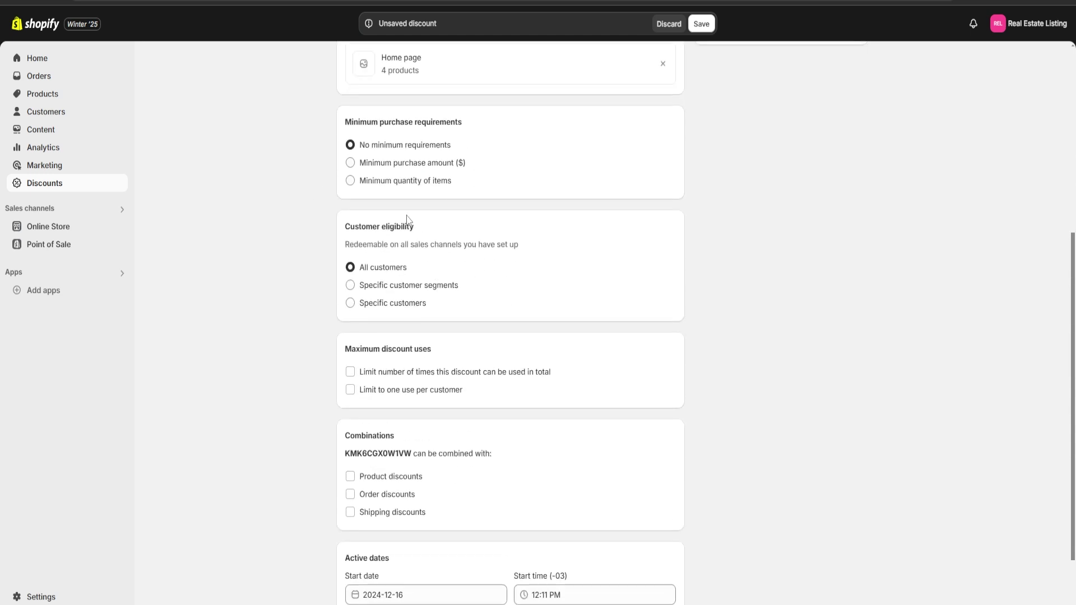
left_click_drag(346, 132, 477, 133)
left_click(504, 152)
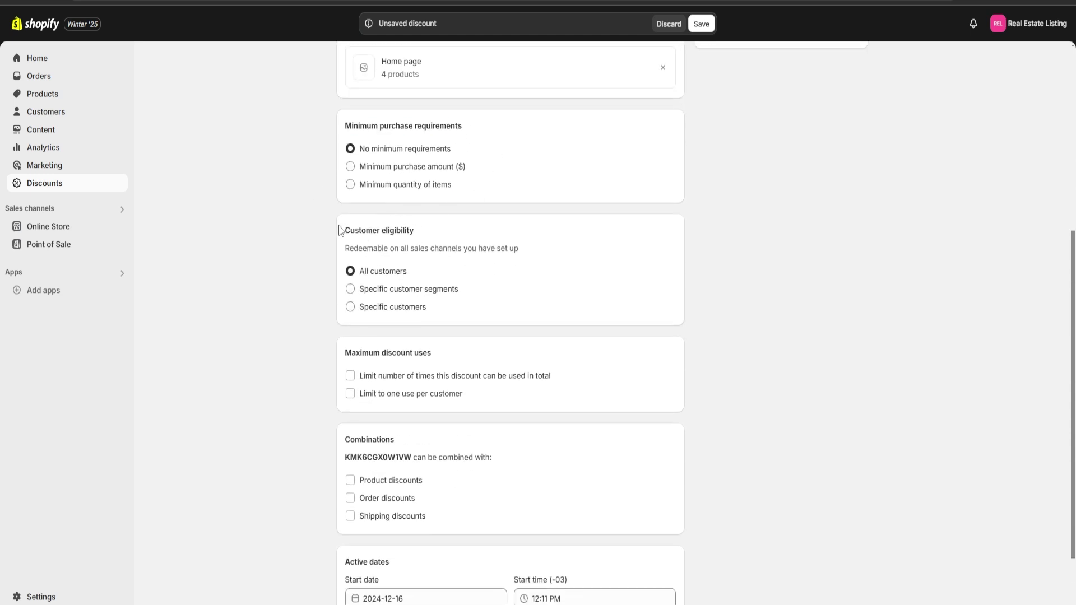
left_click_drag(339, 230, 444, 237)
left_click(453, 236)
left_click_drag(337, 126, 481, 130)
left_click(481, 130)
left_click_drag(346, 236, 439, 238)
left_click(440, 238)
scroll(452, 240, "down", 2)
left_click_drag(343, 270, 429, 273)
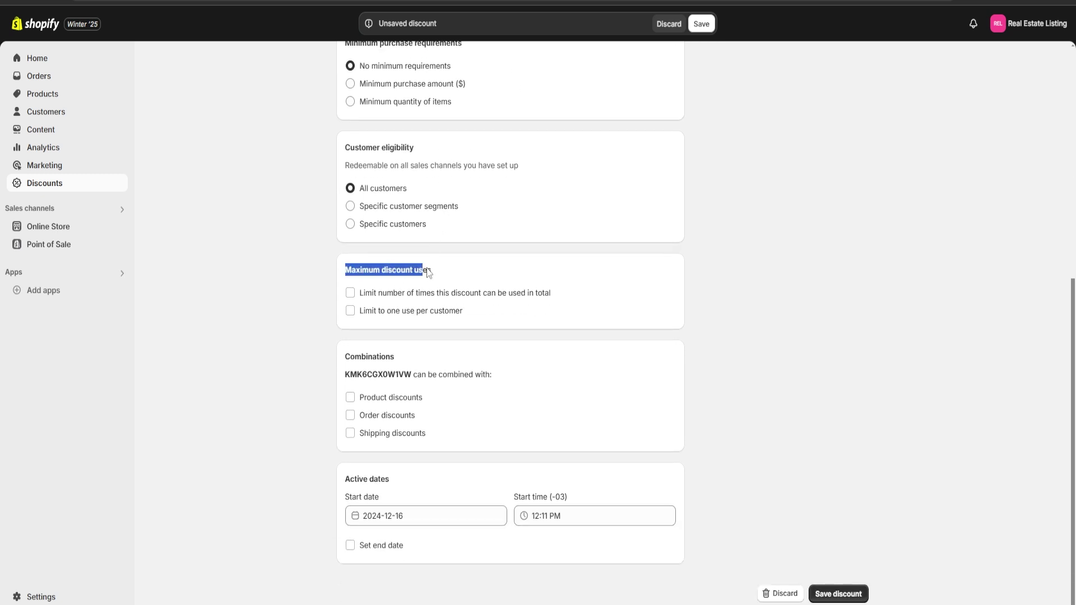
left_click(462, 273)
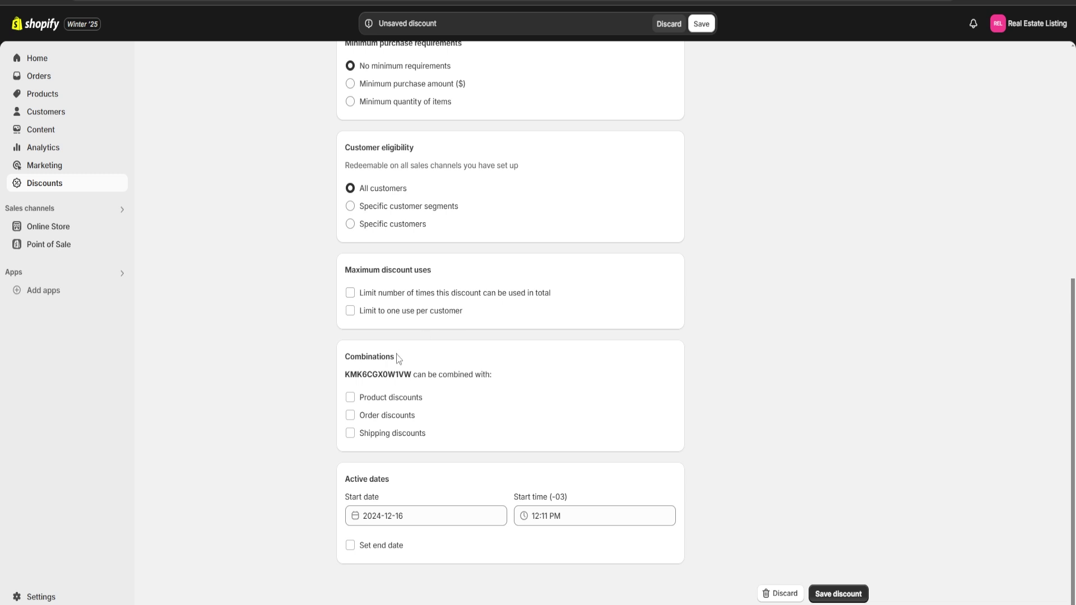
left_click_drag(399, 359, 322, 359)
left_click(534, 389)
Give the discount an end date of December 23, 2024, save it, and return to Discounts.
left_click(350, 546)
scroll(418, 461, "down", 1)
left_click(420, 544)
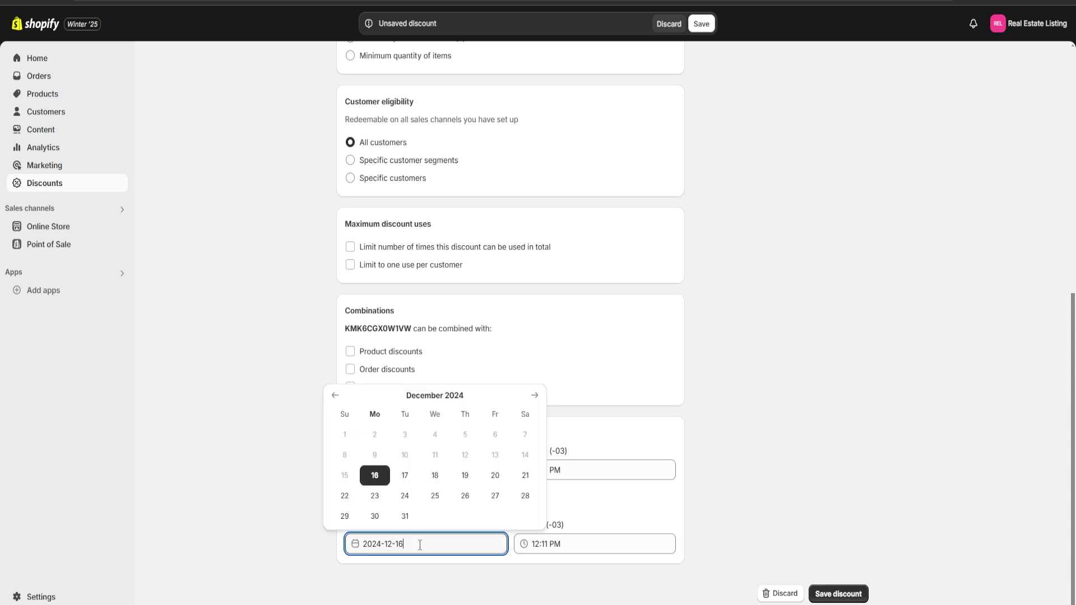
left_click(375, 495)
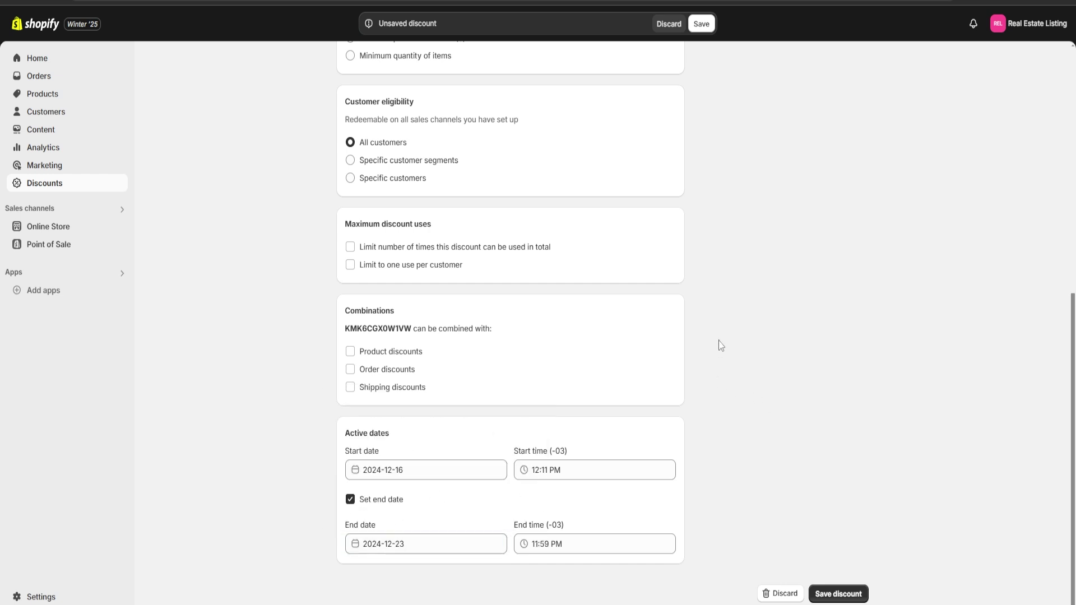
left_click(853, 597)
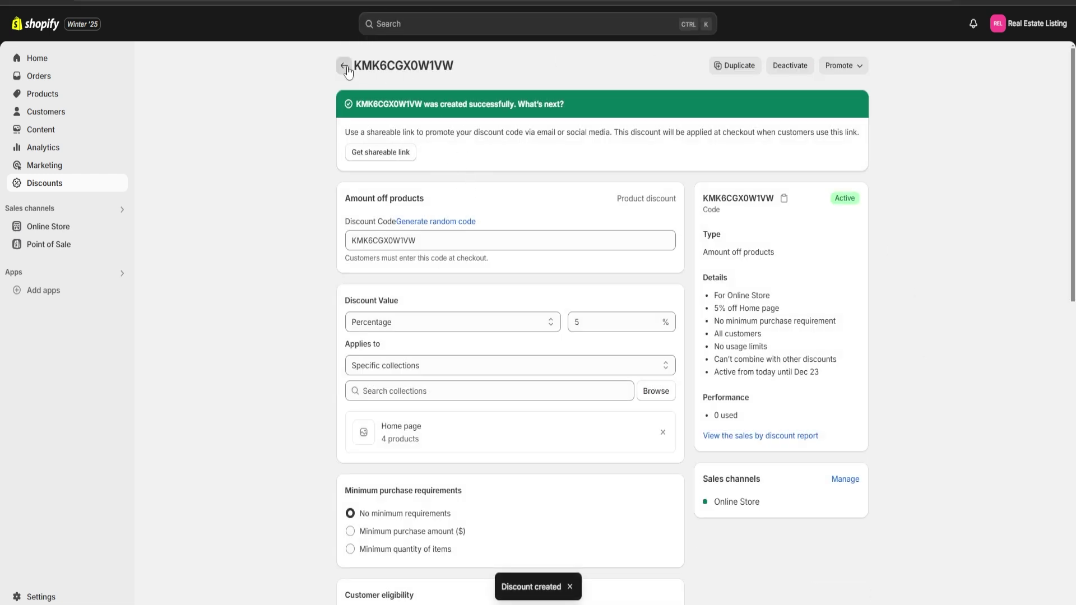
left_click(343, 66)
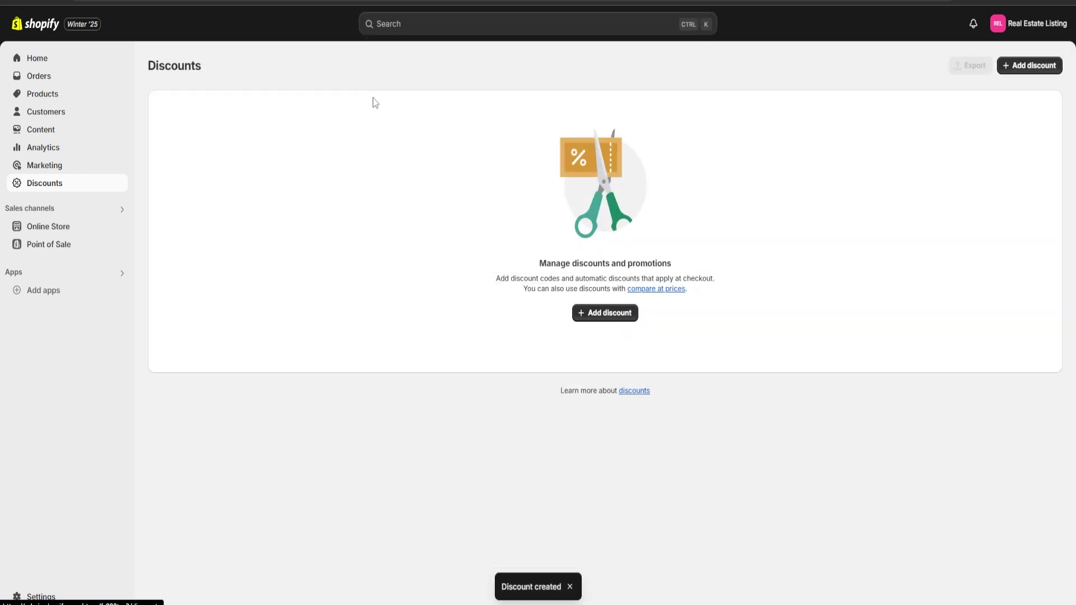